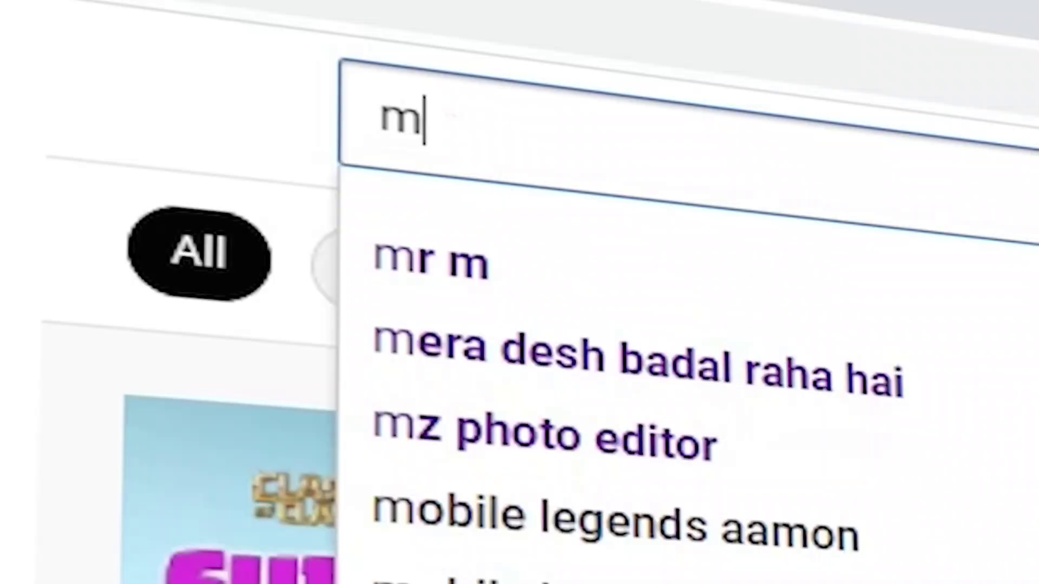
# - Subscribe to the Mr.Mahmud tutorial YouTube channel with All notifications turned on
pyautogui.write('r mahmud tu')
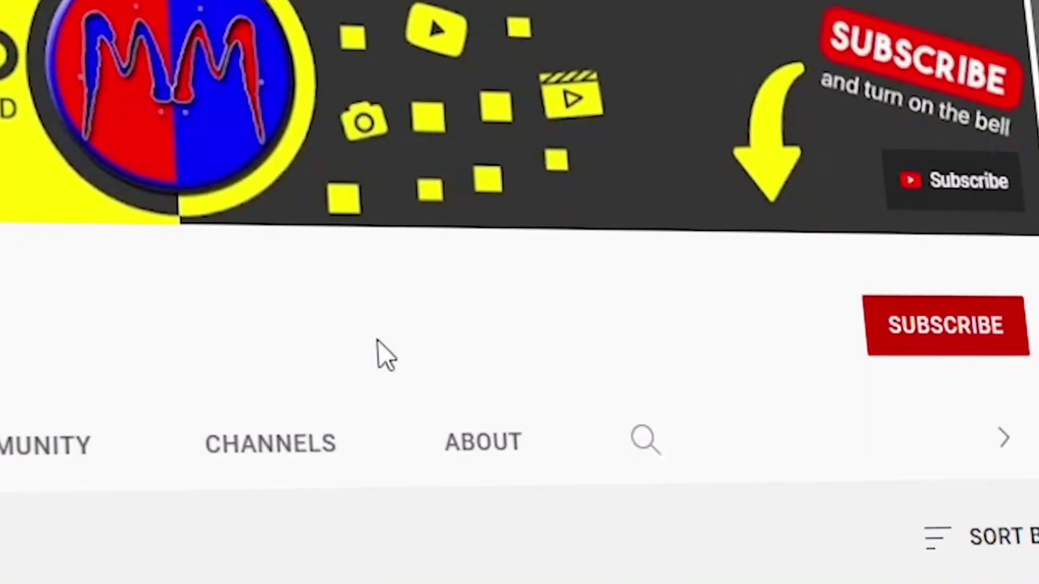
pyautogui.click(950, 329)
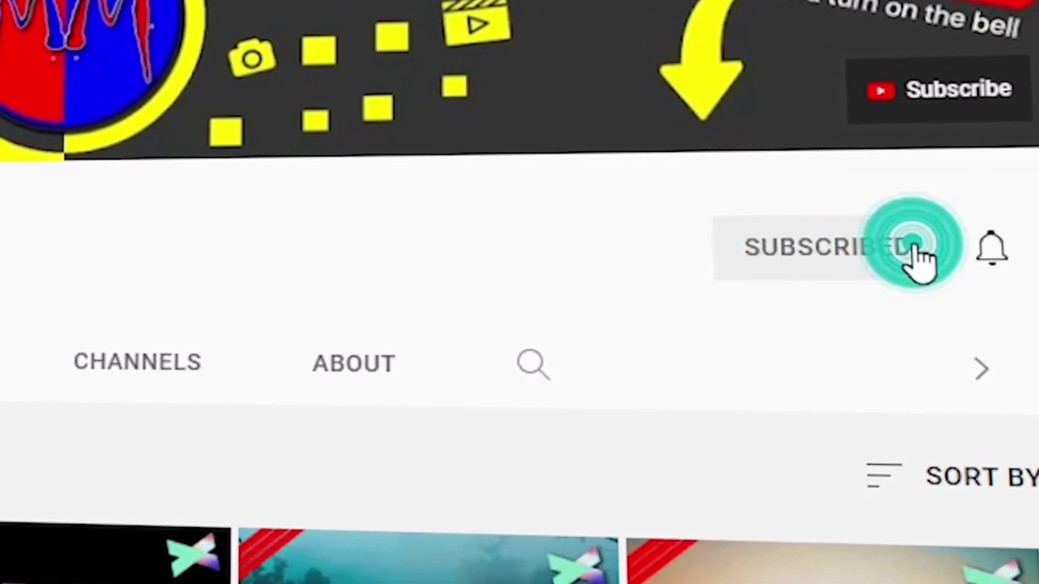
pyautogui.click(992, 248)
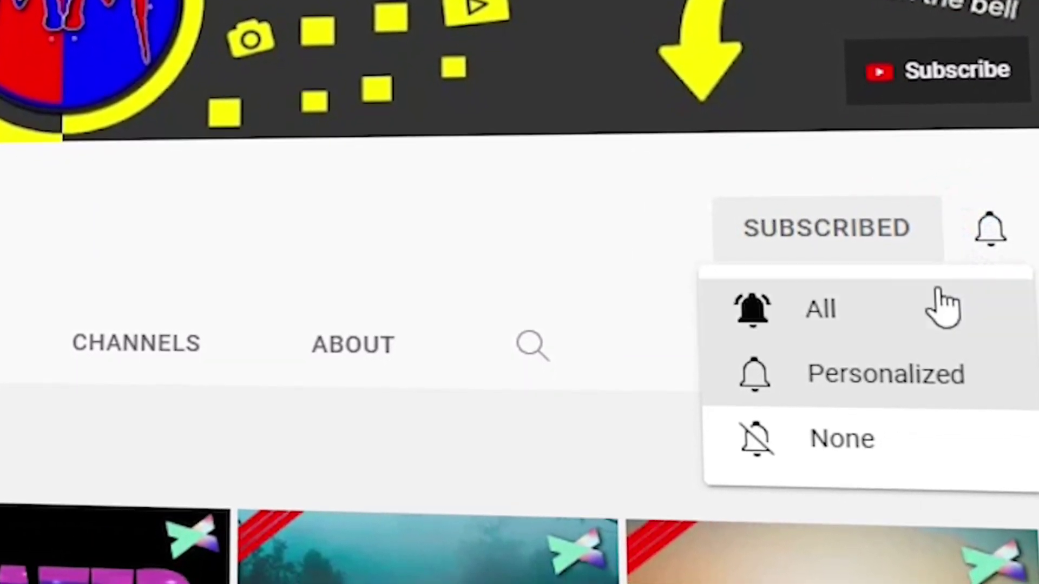
pyautogui.click(939, 295)
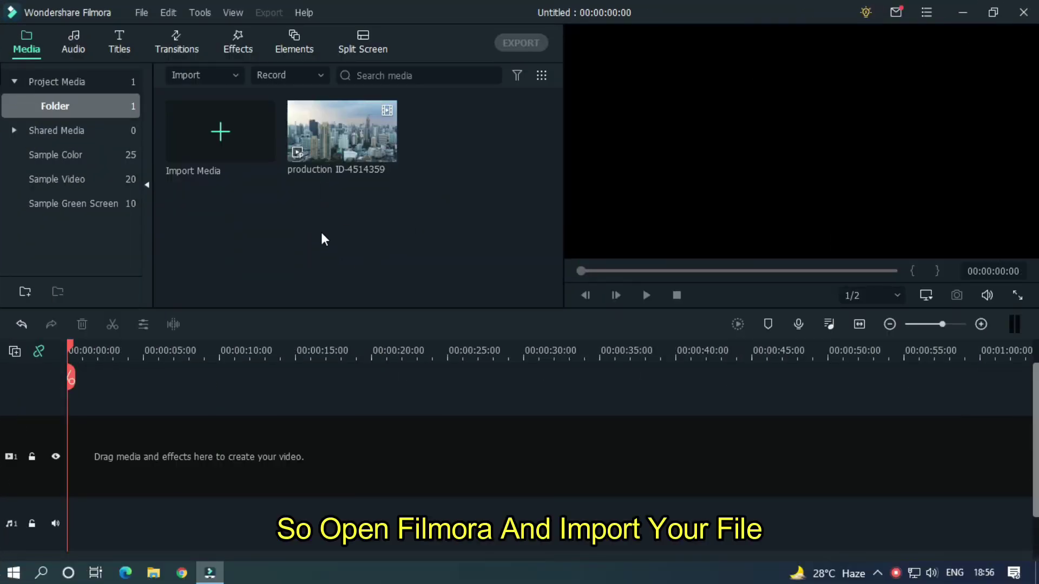
# - Place the city clip on video track 1 and a second copy on track 2
pyautogui.moveTo(342, 131)
pyautogui.moveTo(340, 125); pyautogui.dragTo(47, 467)
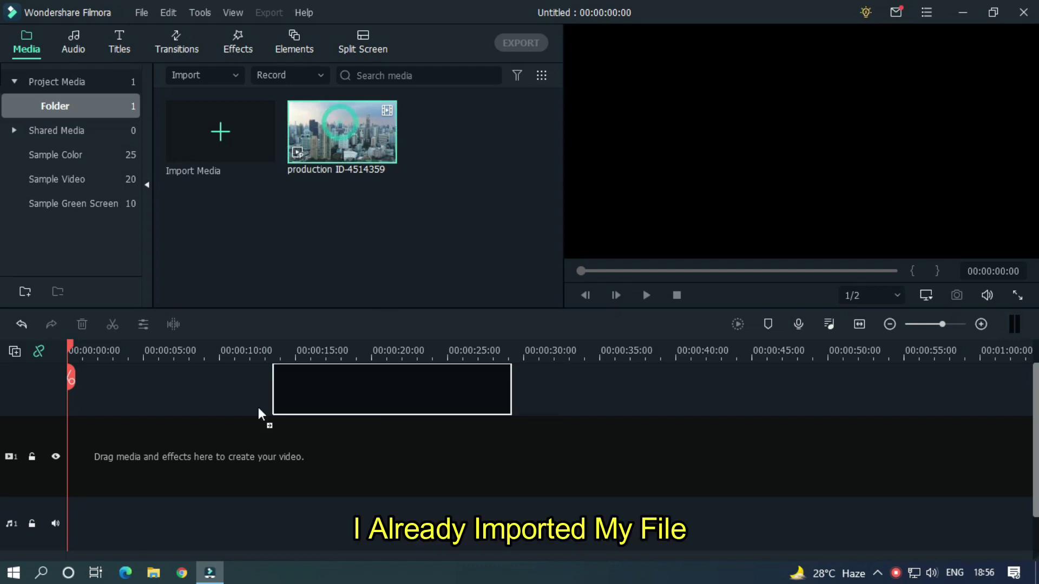
pyautogui.click(612, 321)
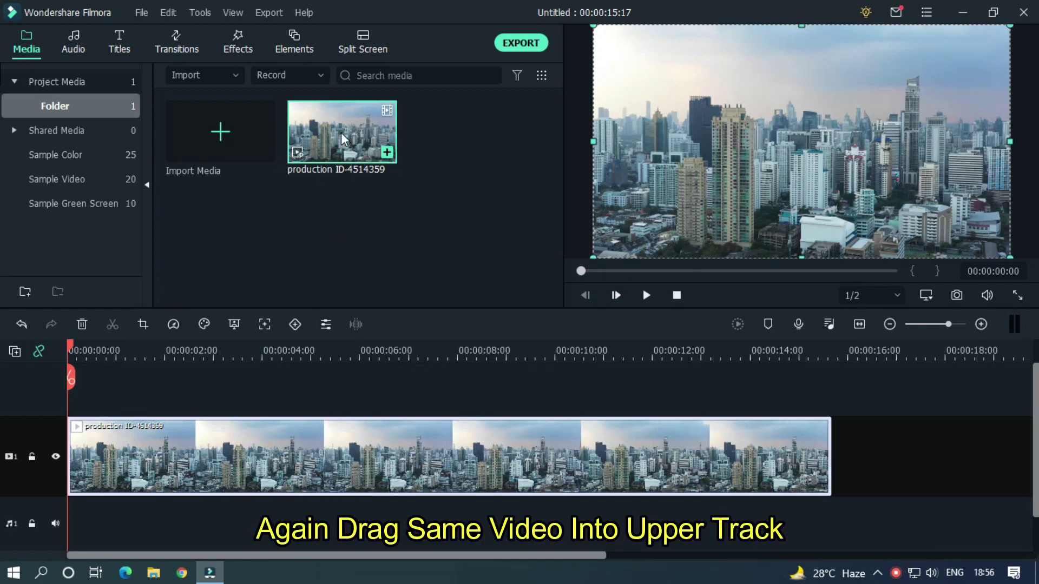
pyautogui.moveTo(341, 138); pyautogui.dragTo(70, 416)
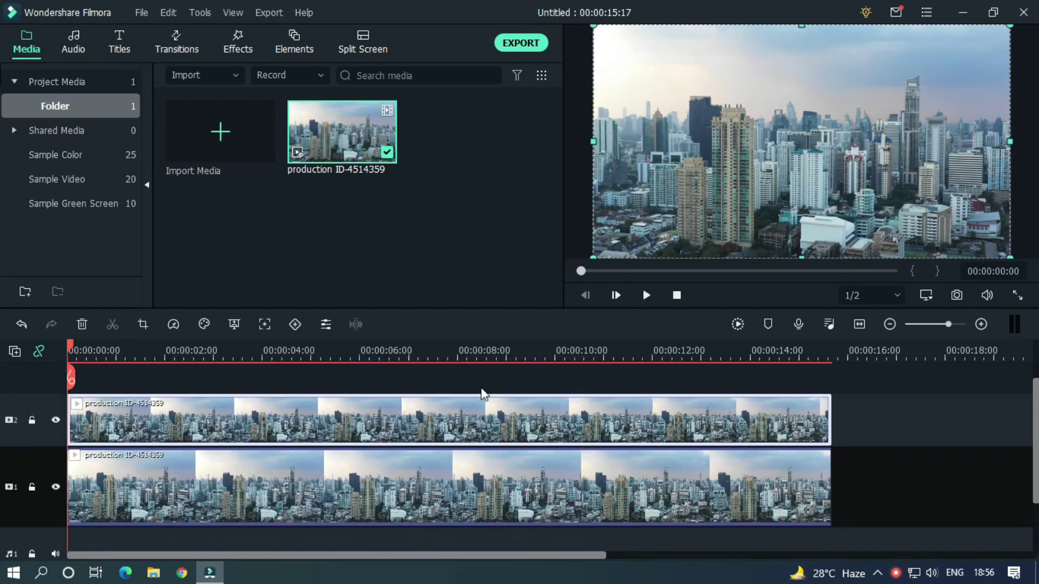
# - Flip the track-2 city clip vertically
pyautogui.doubleClick(310, 415)
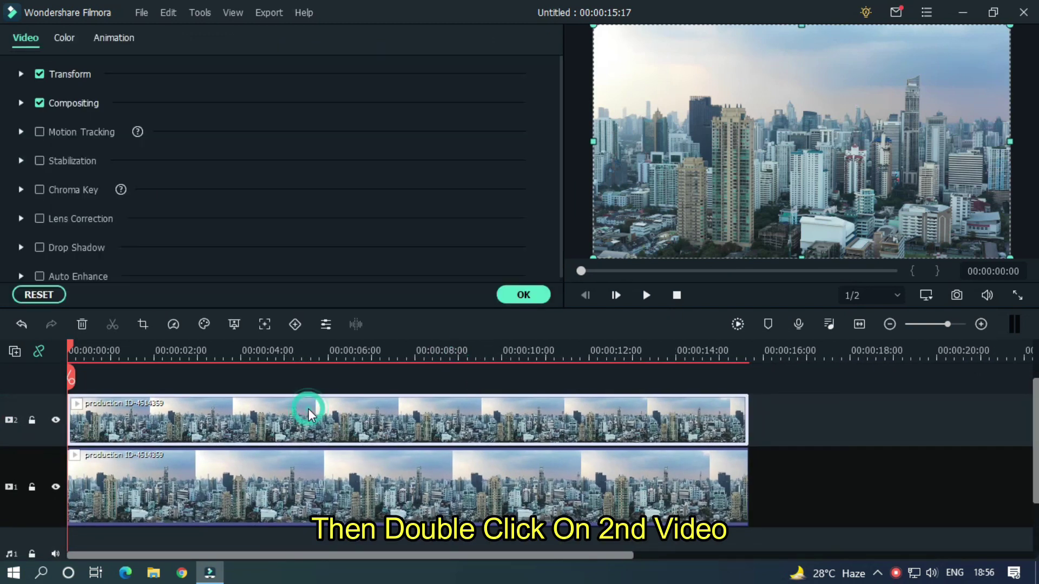
pyautogui.click(21, 75)
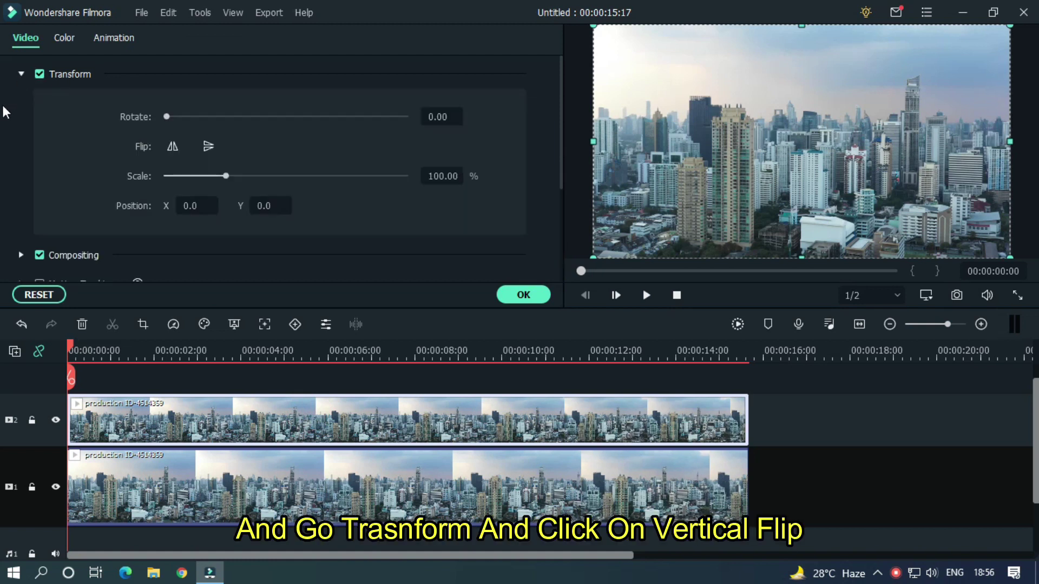
pyautogui.click(209, 147)
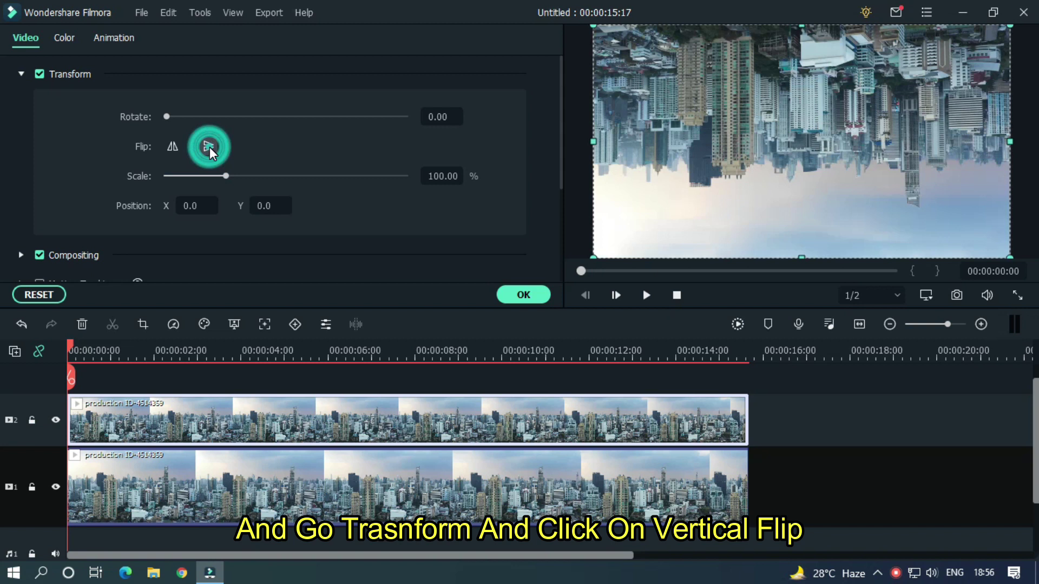
pyautogui.click(21, 76)
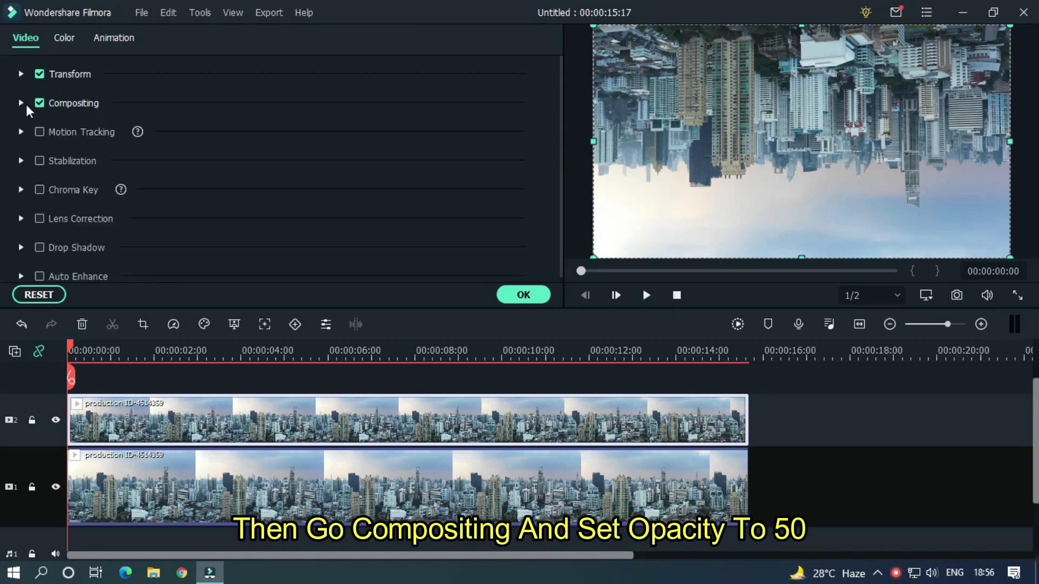
# - Set the upper clip's opacity to 50
pyautogui.click(21, 104)
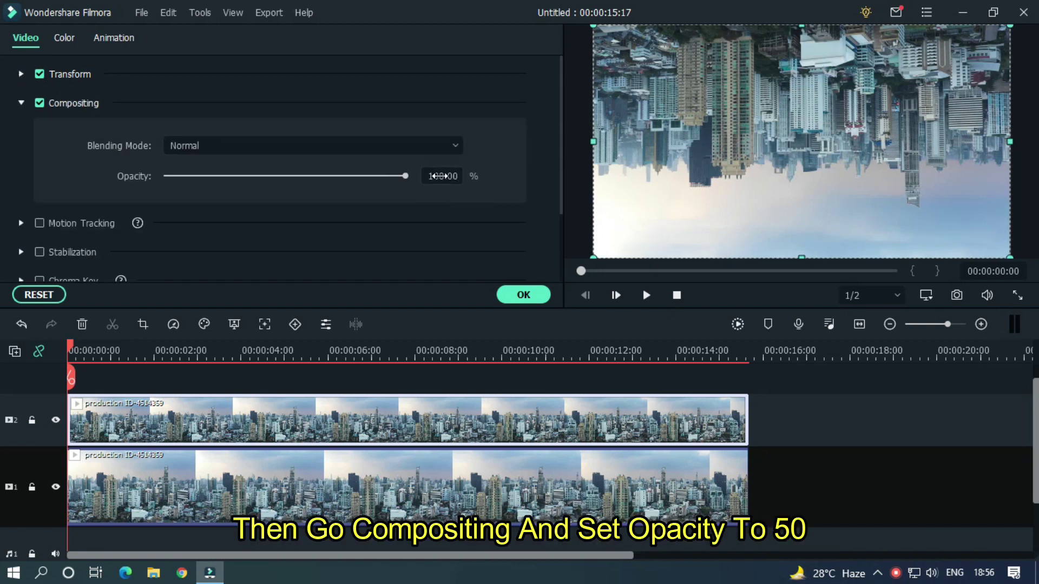
pyautogui.click(442, 176)
pyautogui.write('50')
pyautogui.press('Return')
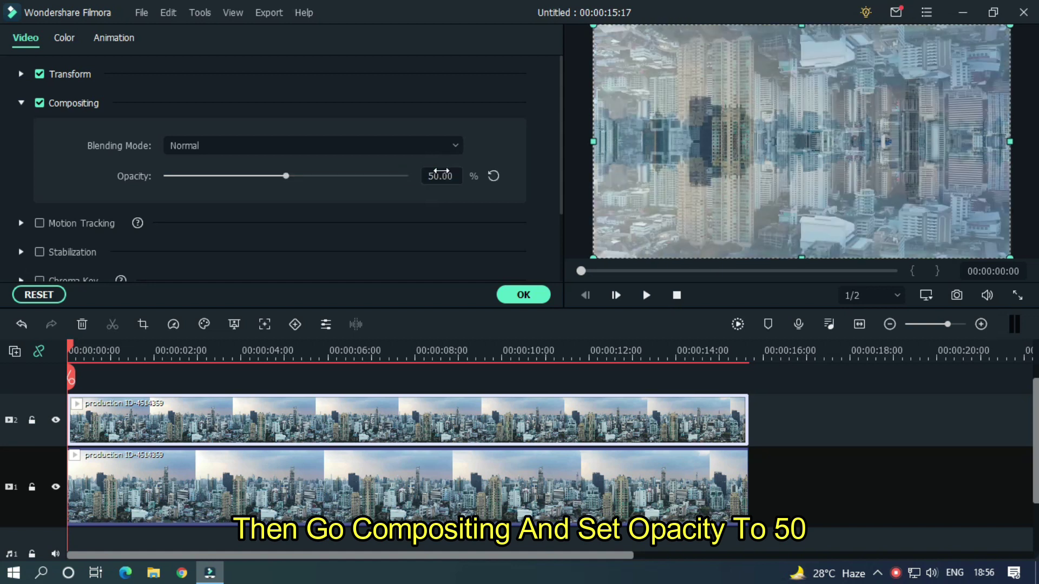
# - Set the flipped track-2 clip's Position Y to 90
pyautogui.click(538, 296)
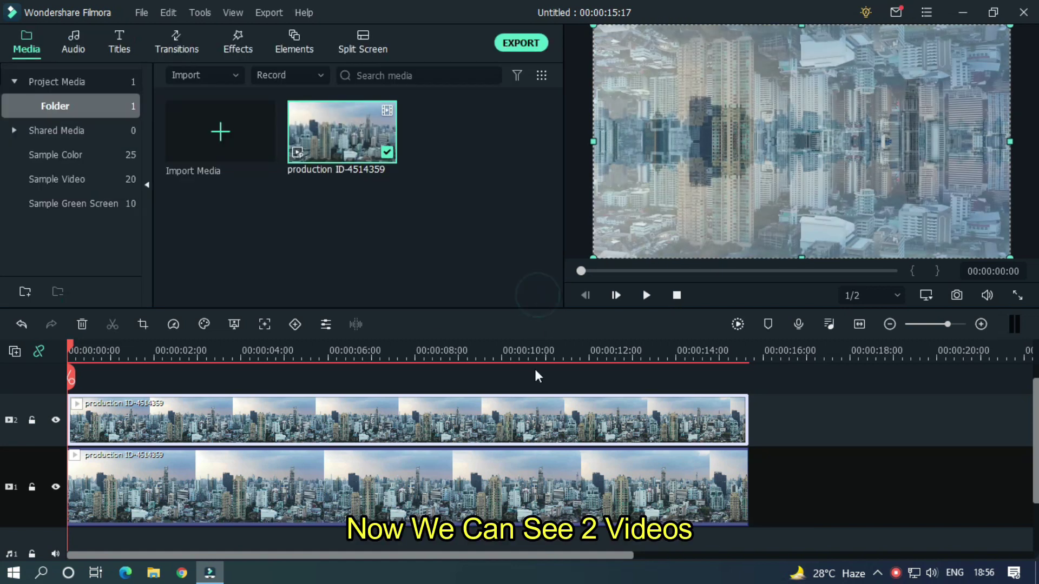
pyautogui.doubleClick(444, 420)
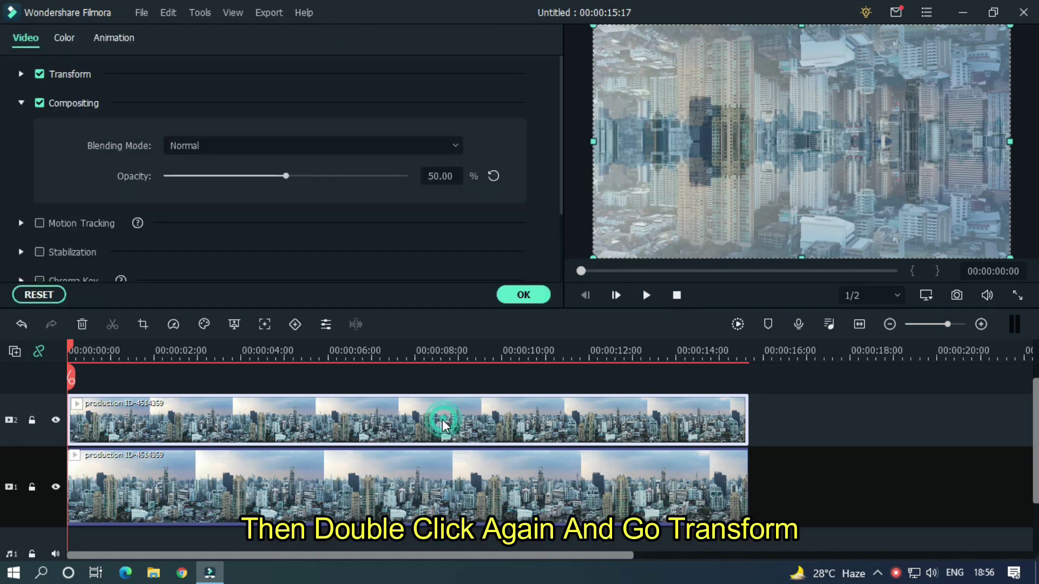
pyautogui.click(21, 74)
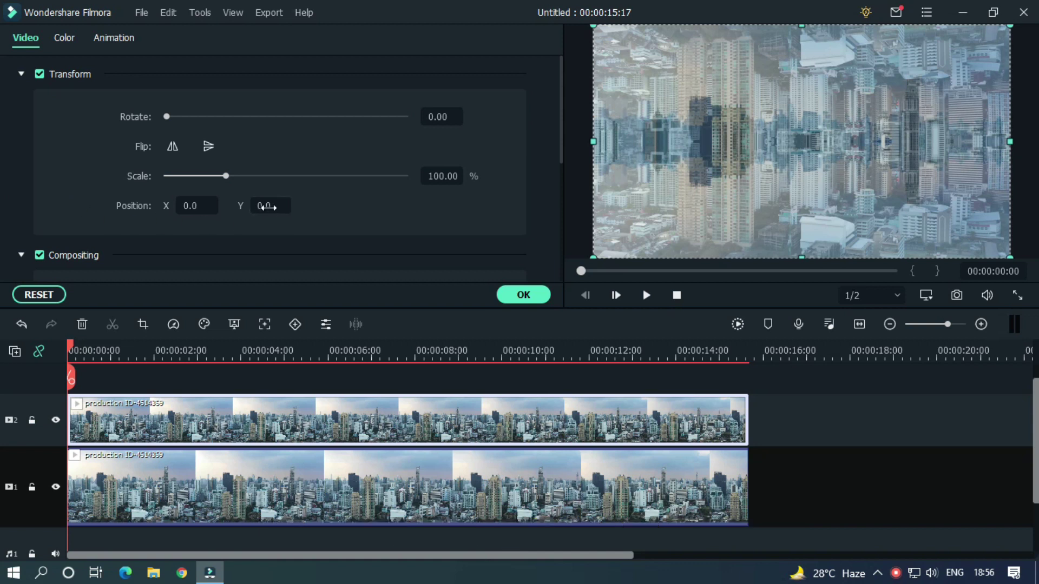
pyautogui.click(267, 206)
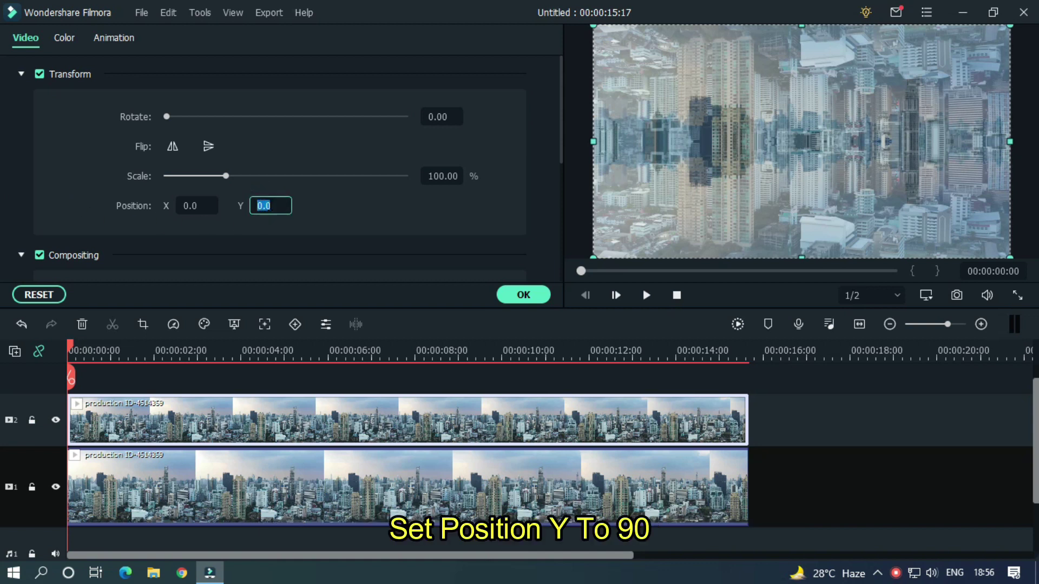
pyautogui.write('60')
pyautogui.write('90')
pyautogui.press('Return')
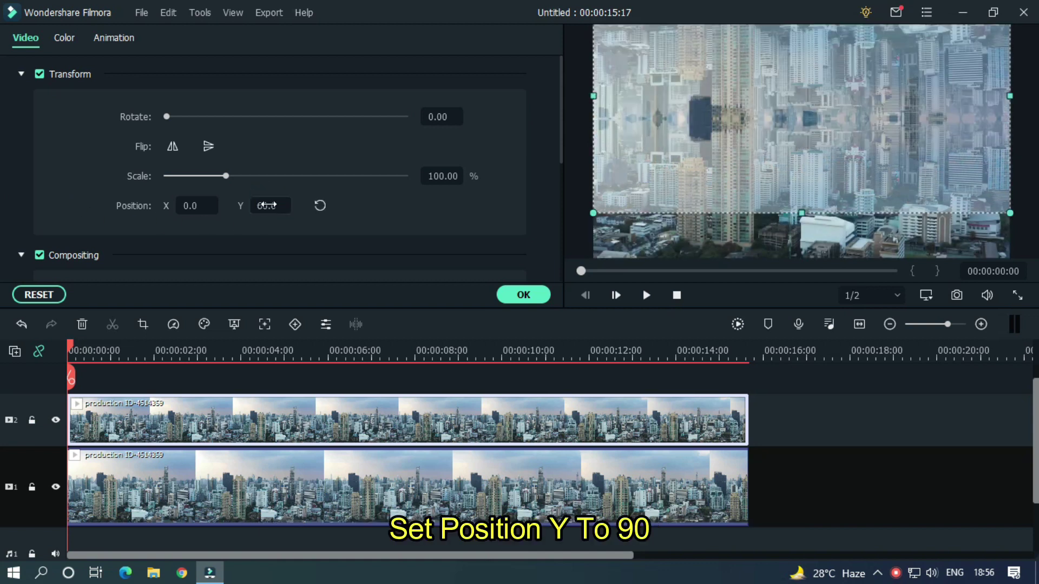
pyautogui.click(267, 206)
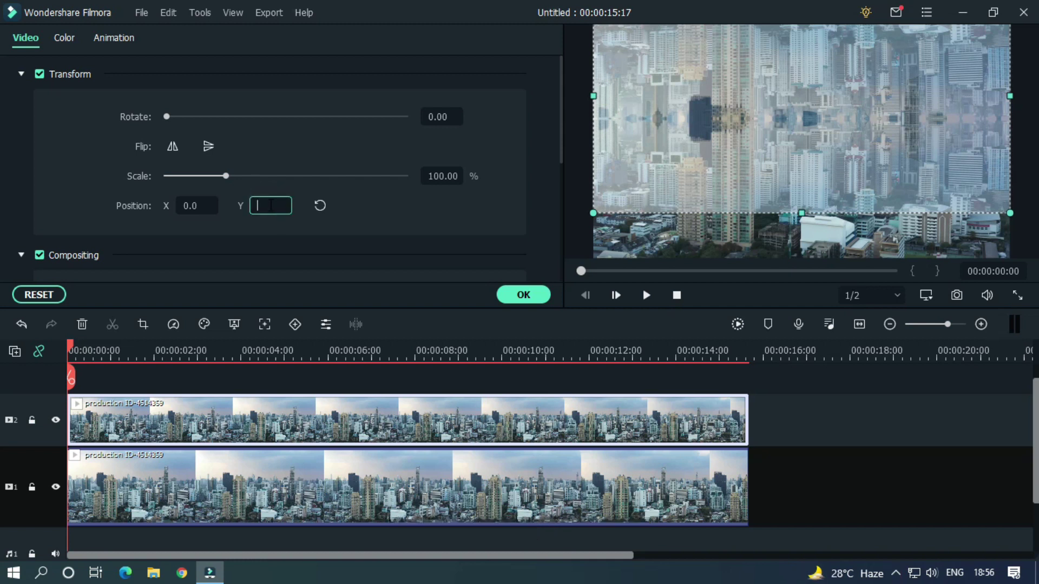
pyautogui.write('90')
pyautogui.press('Return')
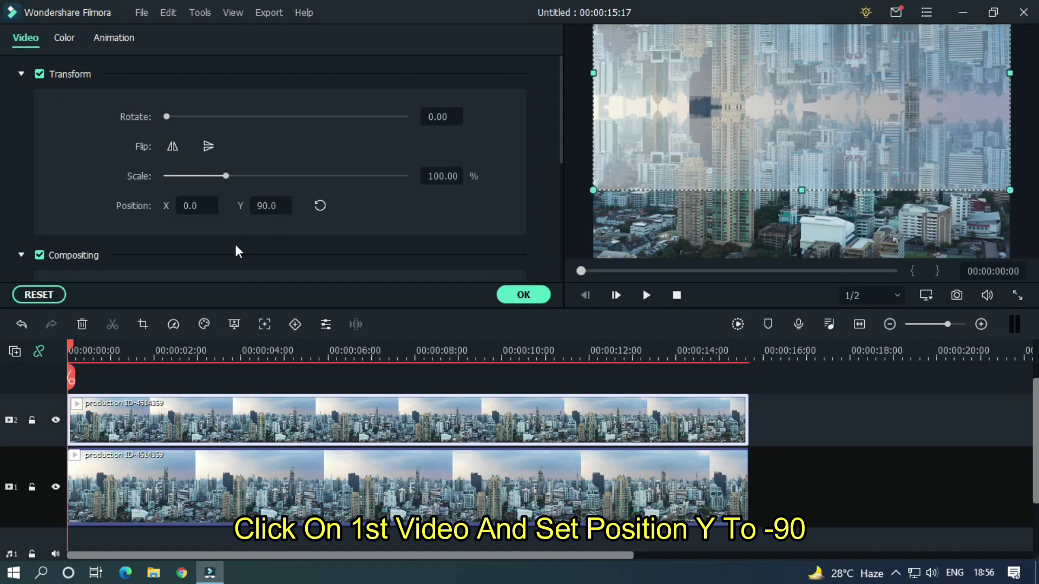
# - Set the lower track-1 clip's Position Y to -90
pyautogui.click(213, 493)
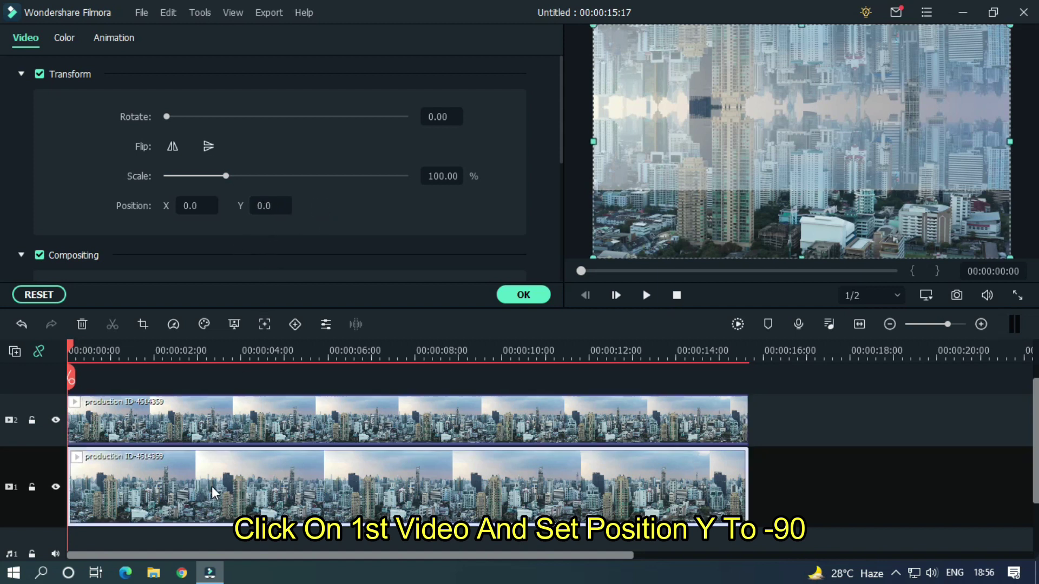
pyautogui.click(277, 204)
pyautogui.write('-90')
pyautogui.press('Return')
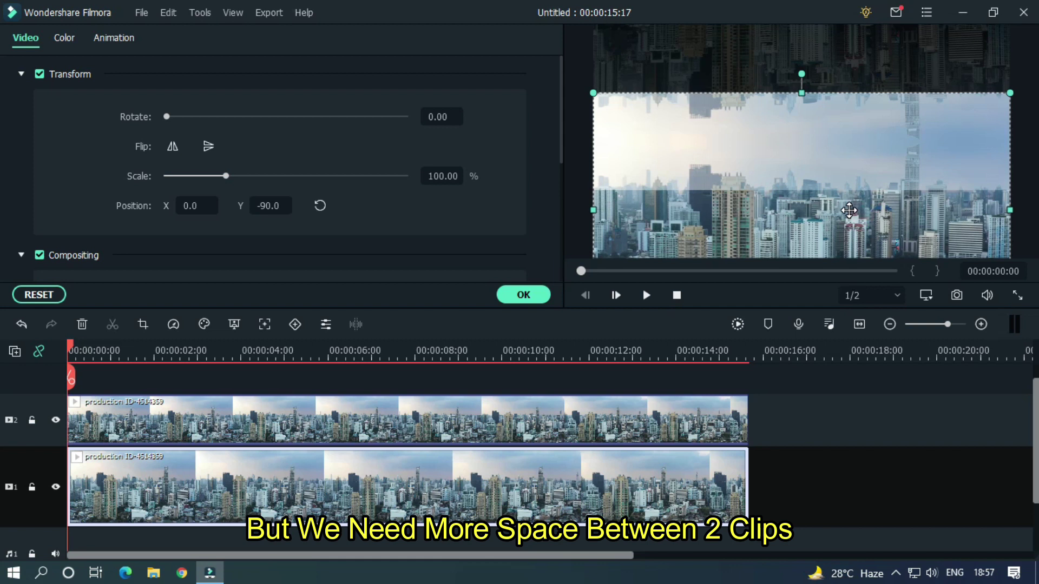
# - Set the upper clip's Position Y to 95 and the lower clip's to -95
pyautogui.click(327, 413)
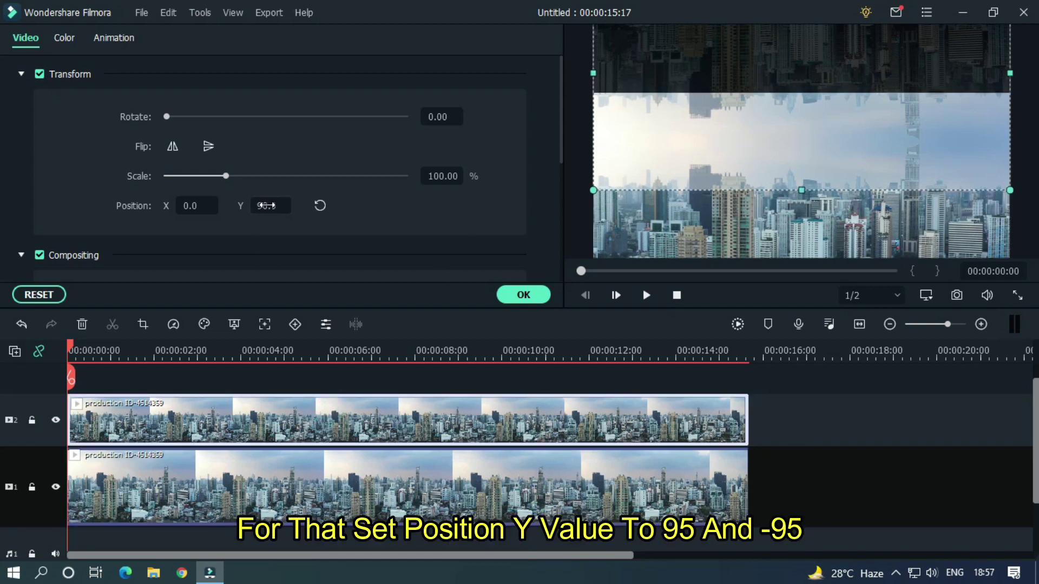
pyautogui.click(266, 205)
pyautogui.press('Return')
pyautogui.click(250, 482)
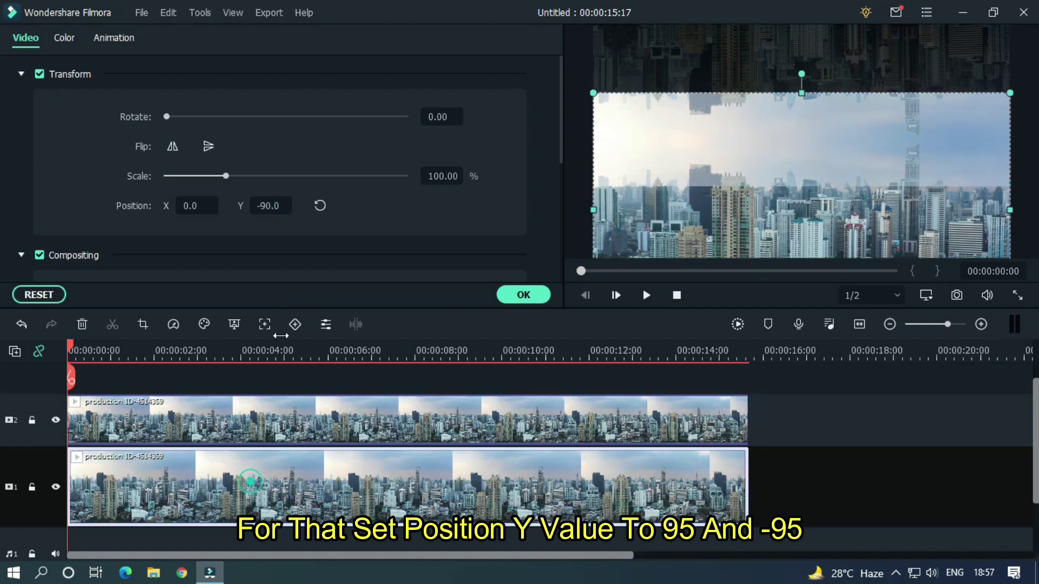
pyautogui.click(269, 206)
pyautogui.write('-95')
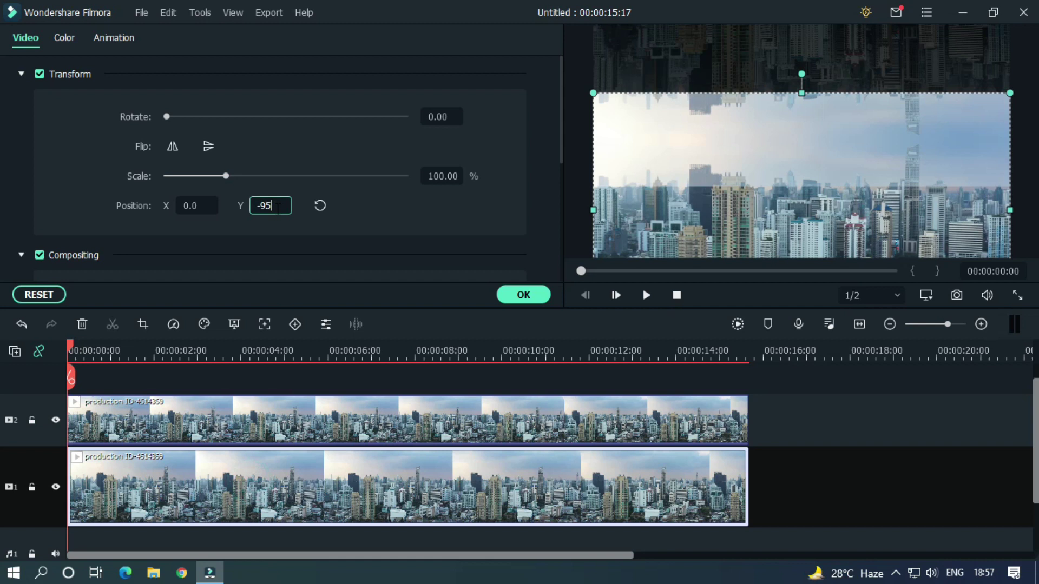
pyautogui.press('Return')
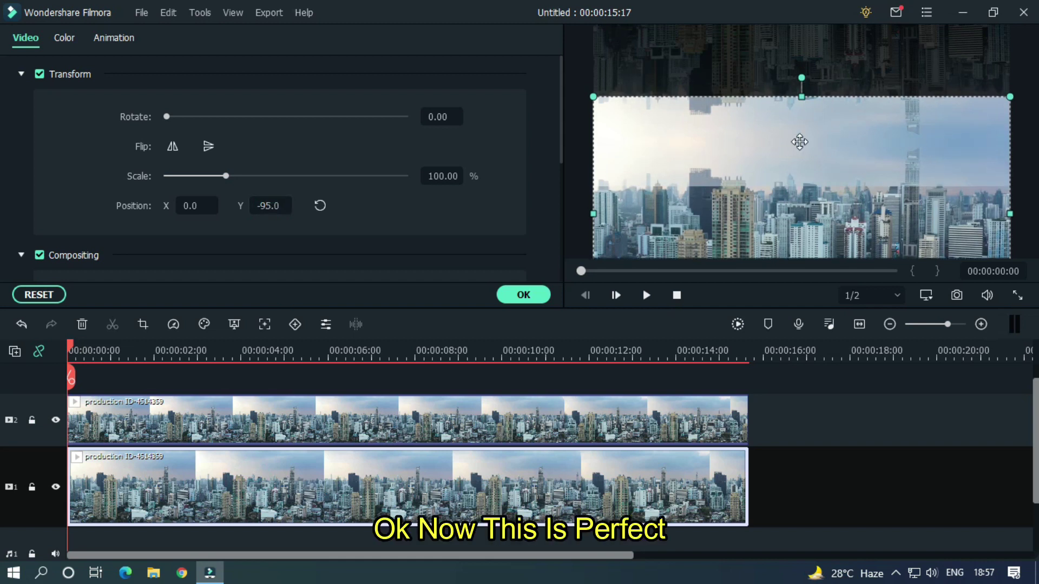
# - Reset the track-2 clip's opacity back to 100
pyautogui.click(524, 296)
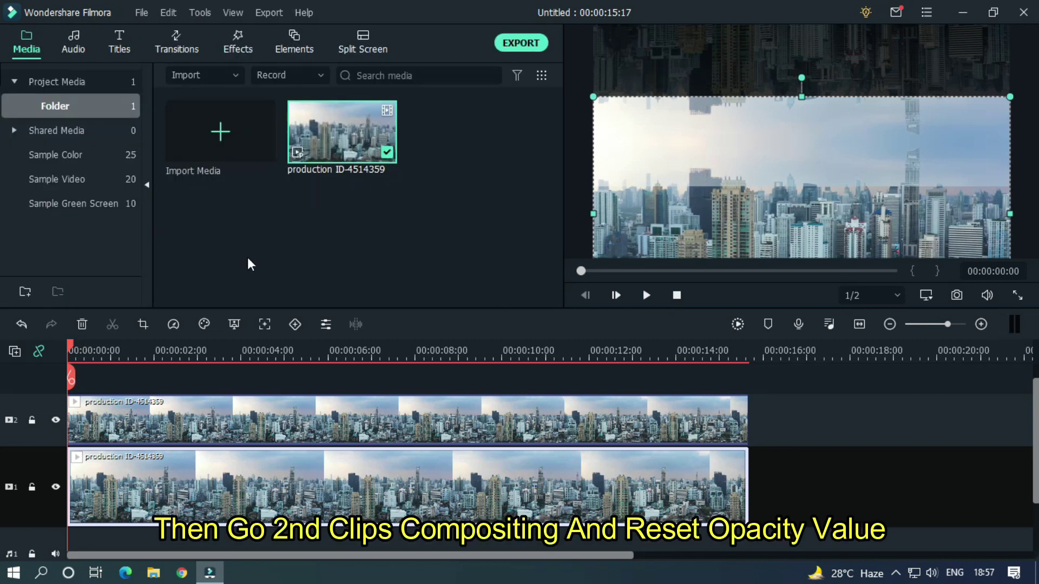
pyautogui.doubleClick(347, 426)
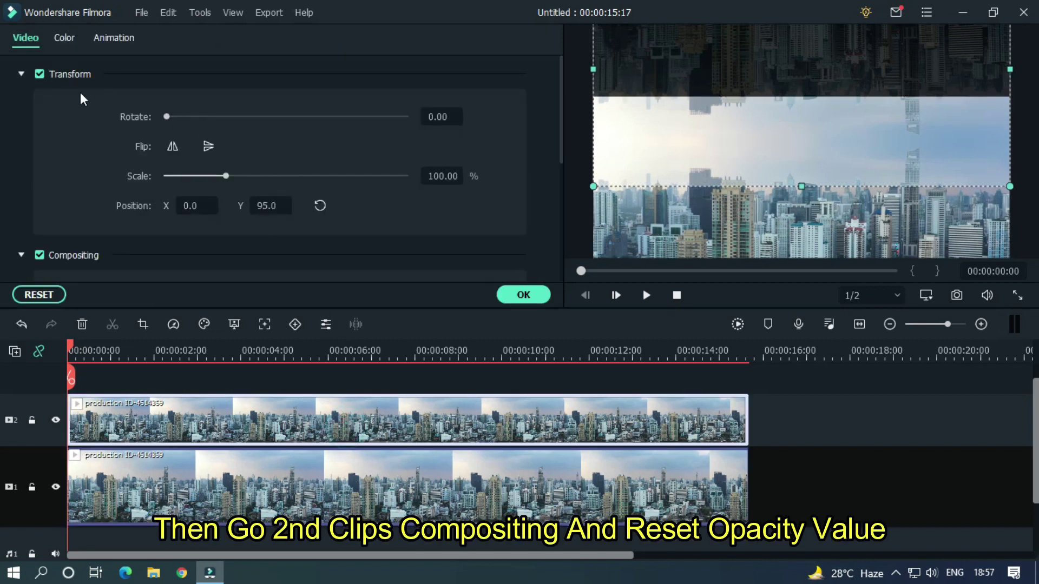
pyautogui.click(21, 74)
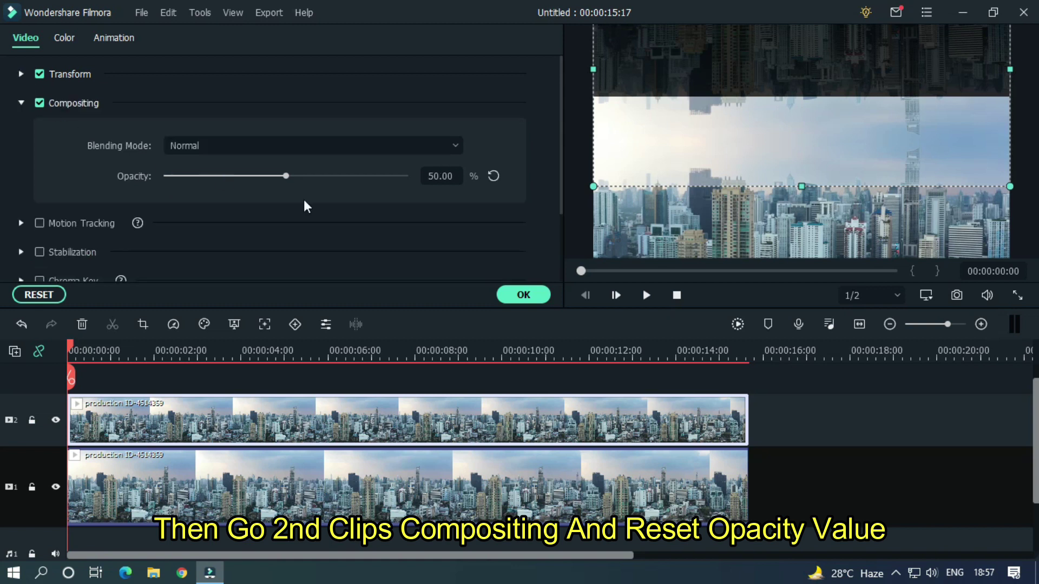
pyautogui.click(494, 177)
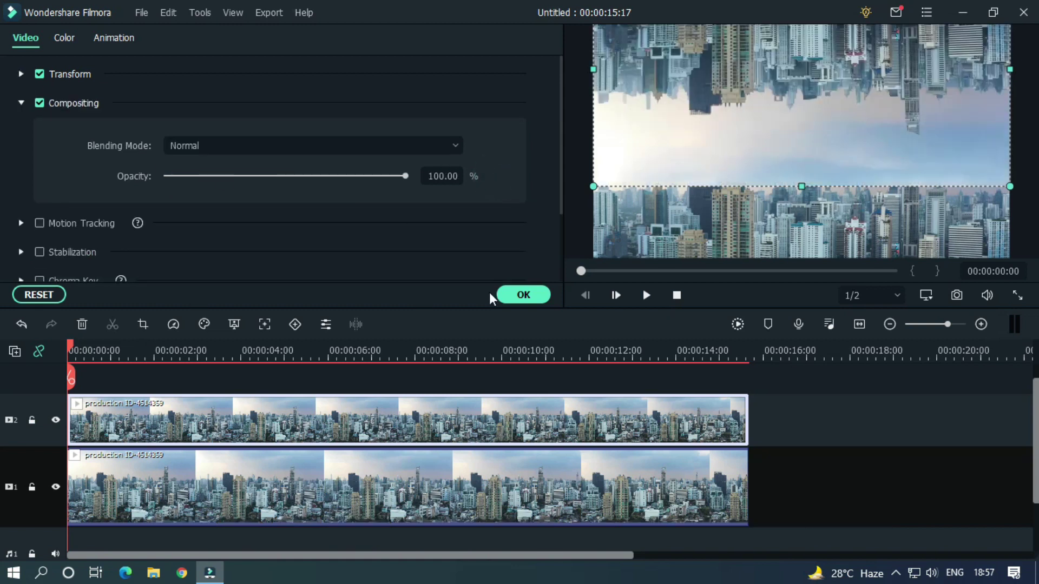
# - Find the 'mask' effects and apply Image Mask to the track-2 clip
pyautogui.click(524, 295)
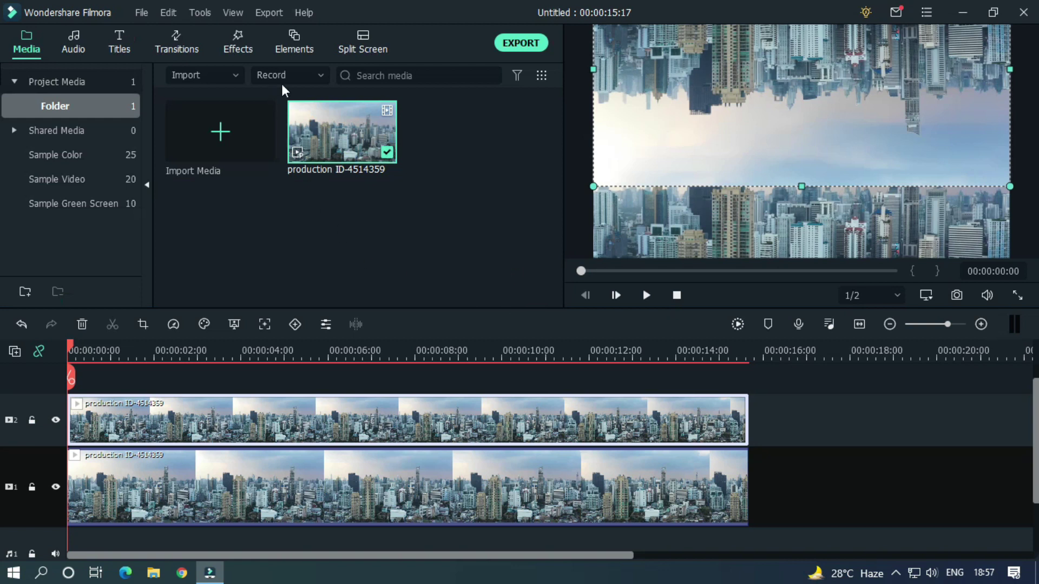
pyautogui.click(243, 50)
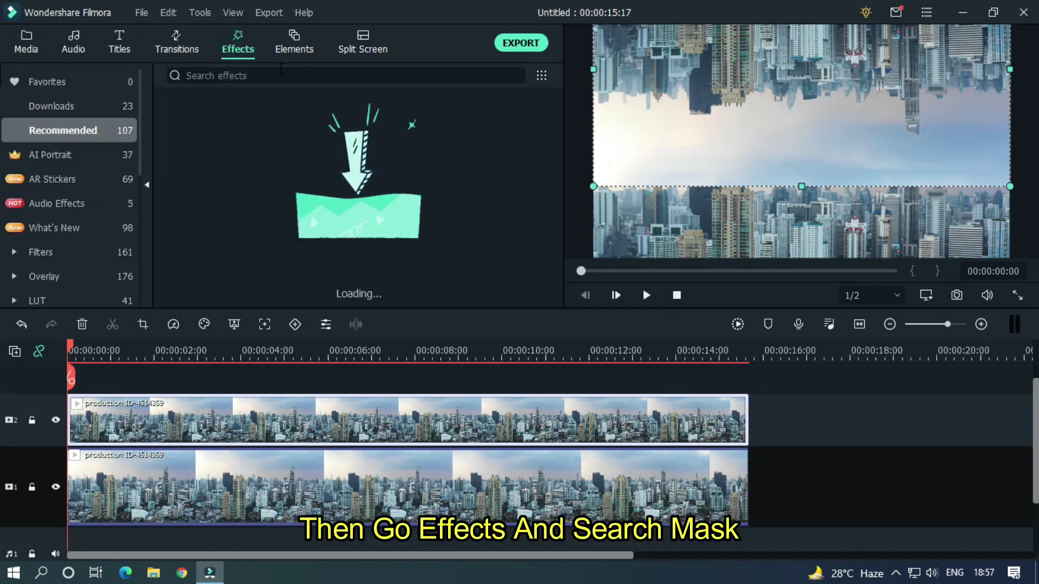
pyautogui.click(286, 75)
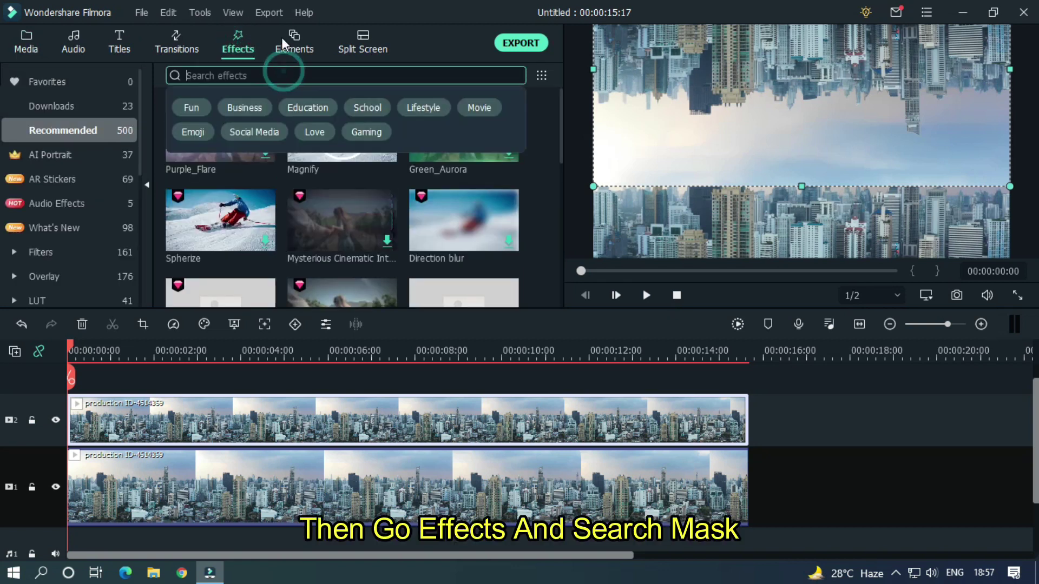
pyautogui.write('mas')
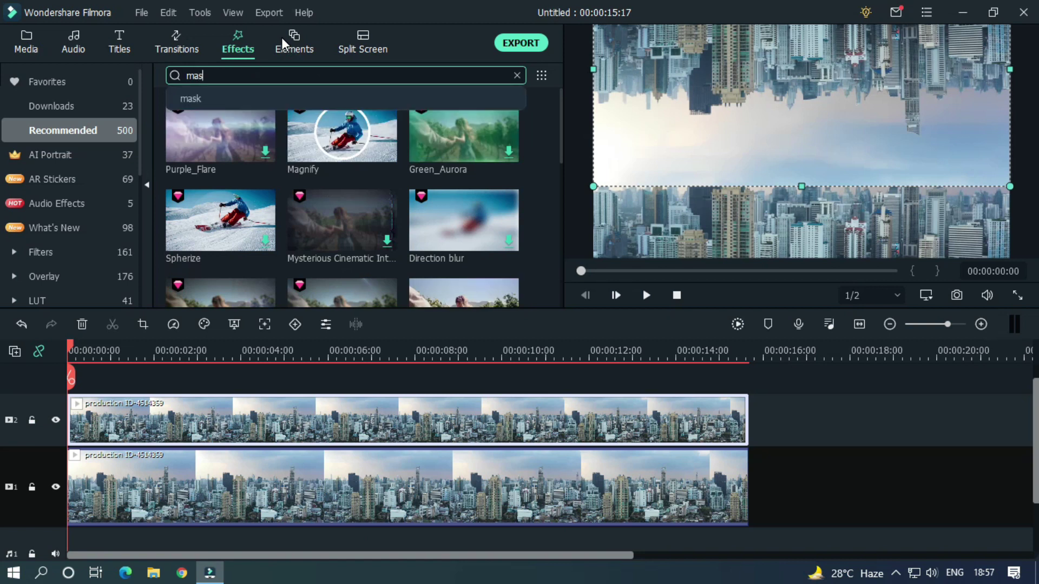
pyautogui.write('k')
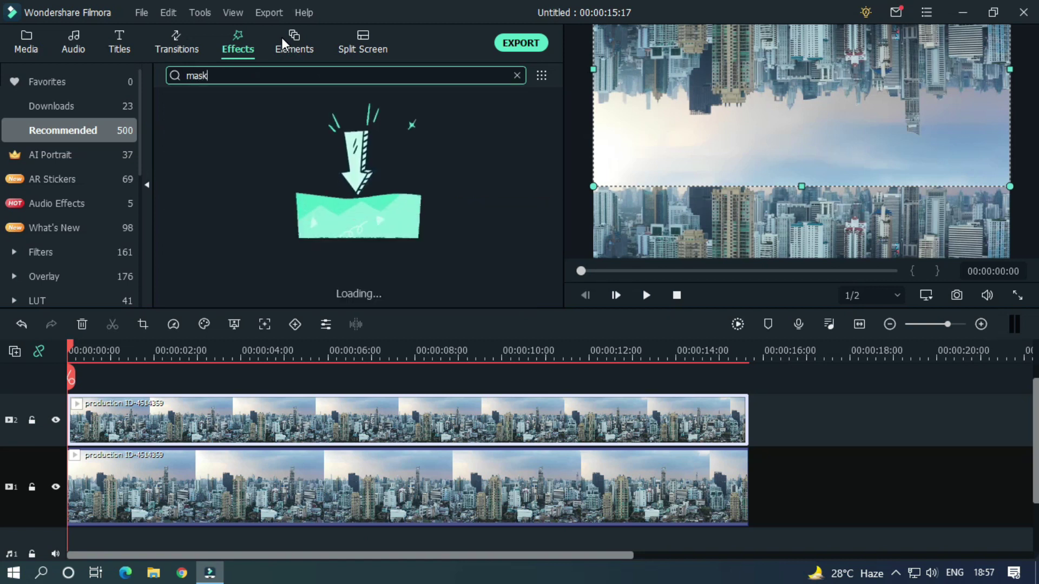
pyautogui.moveTo(228, 140); pyautogui.dragTo(215, 459)
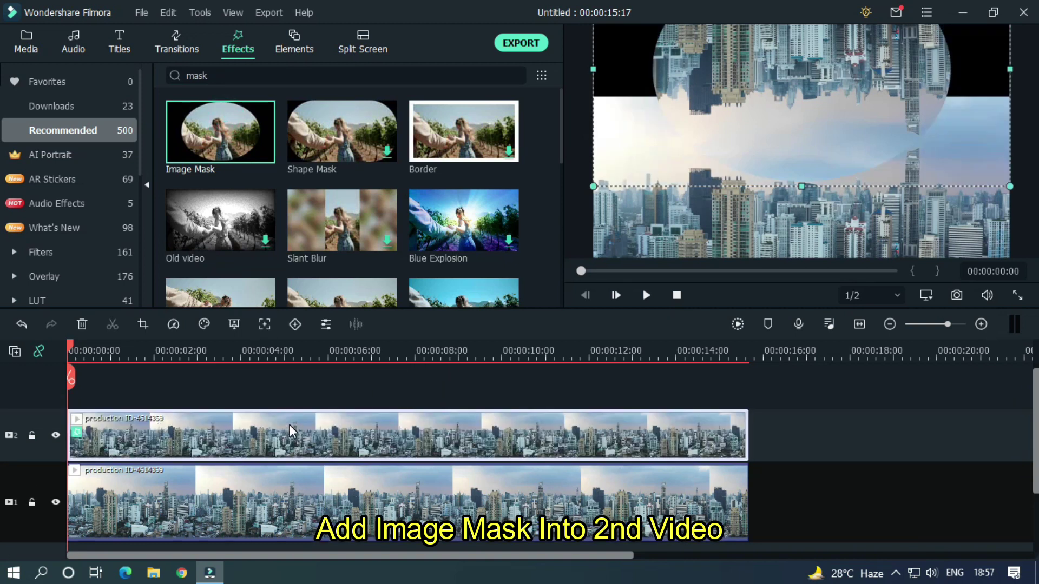
# - Switch the upper clip's Image Mask to the rectangle preset
pyautogui.doubleClick(290, 424)
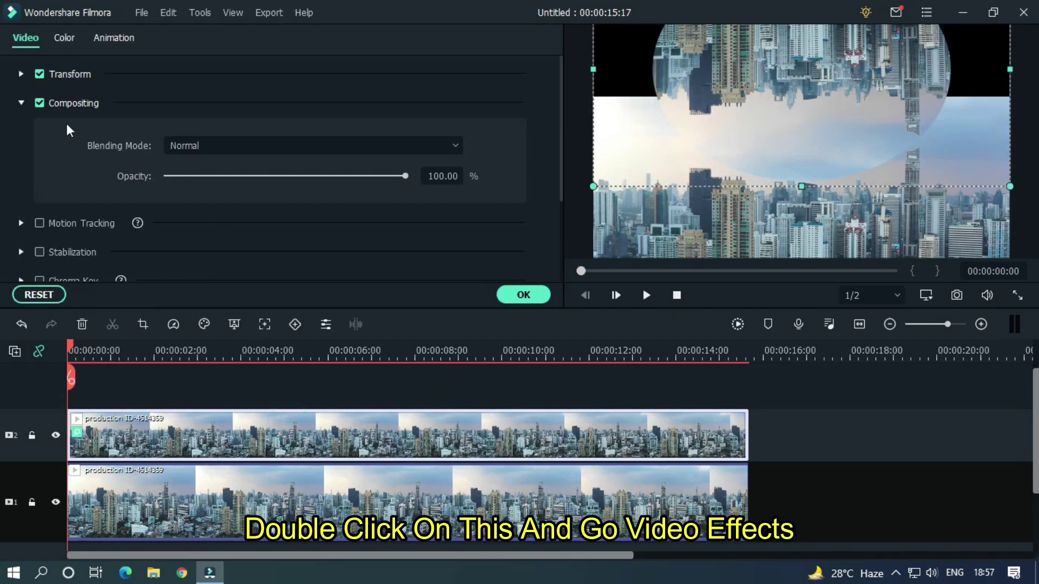
pyautogui.click(21, 104)
pyautogui.scroll(-2, 560, 106)
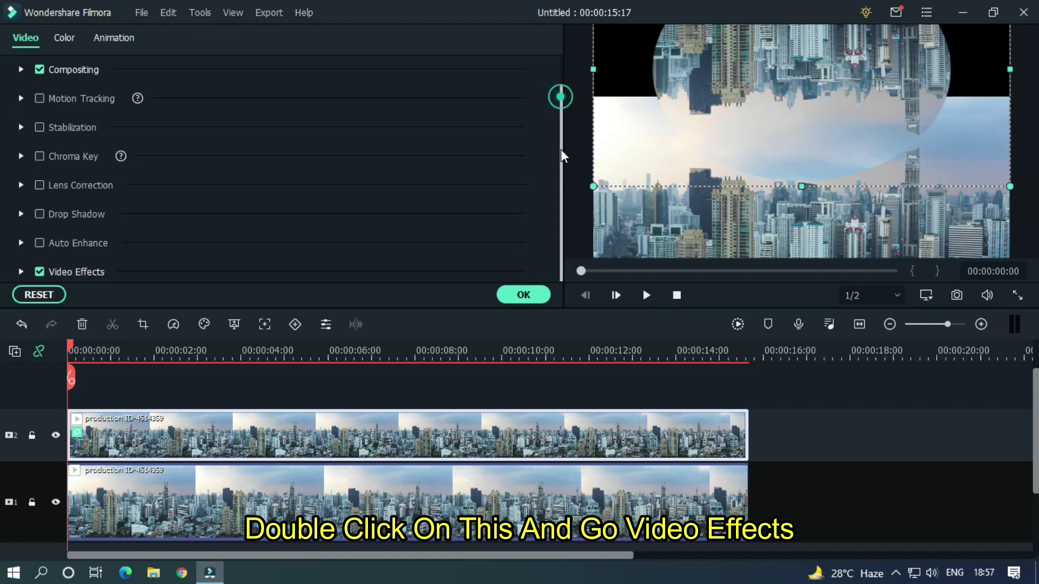
pyautogui.click(22, 272)
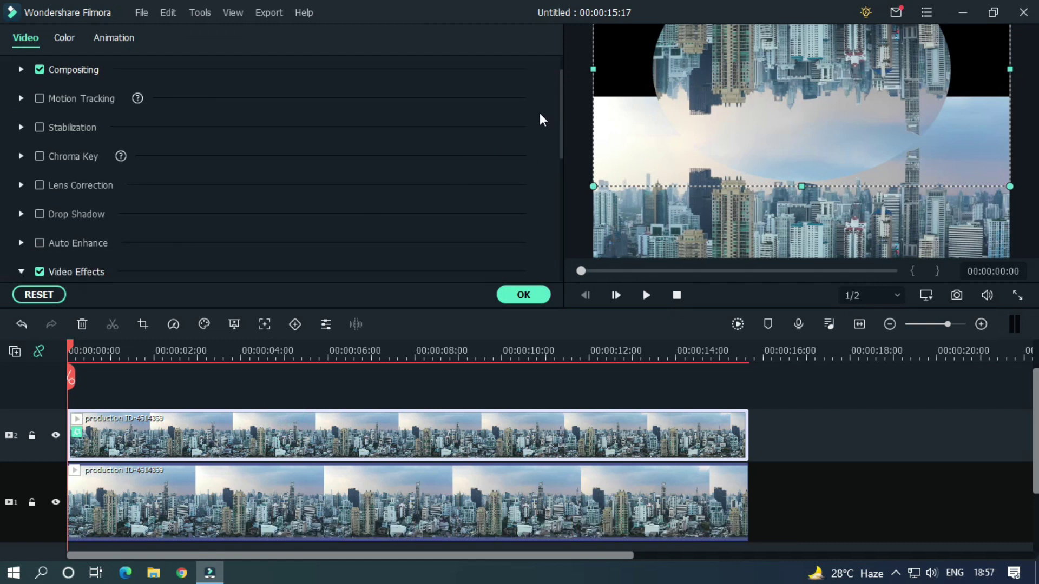
pyautogui.moveTo(561, 86); pyautogui.dragTo(551, 189)
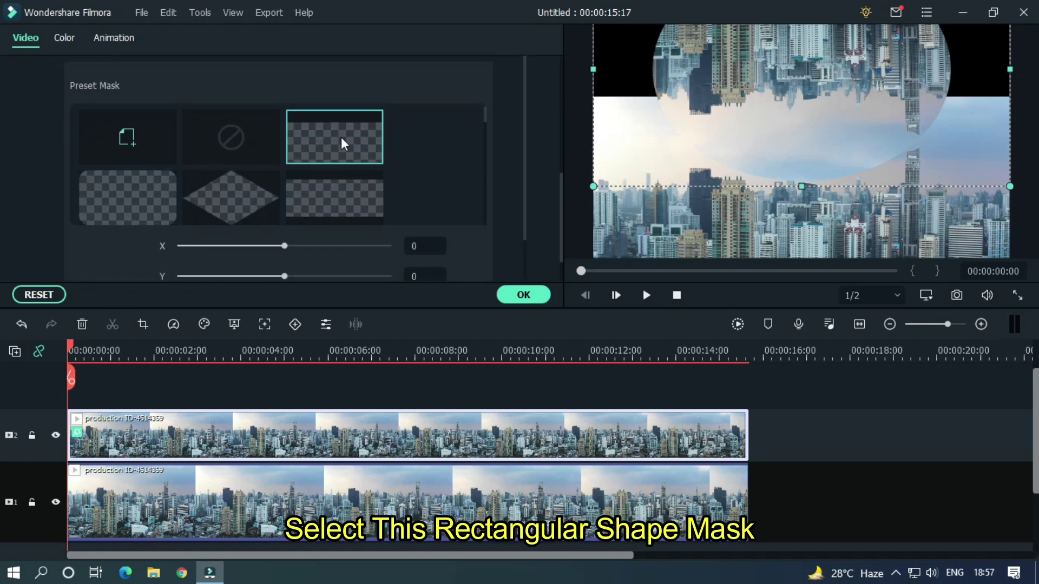
pyautogui.click(346, 149)
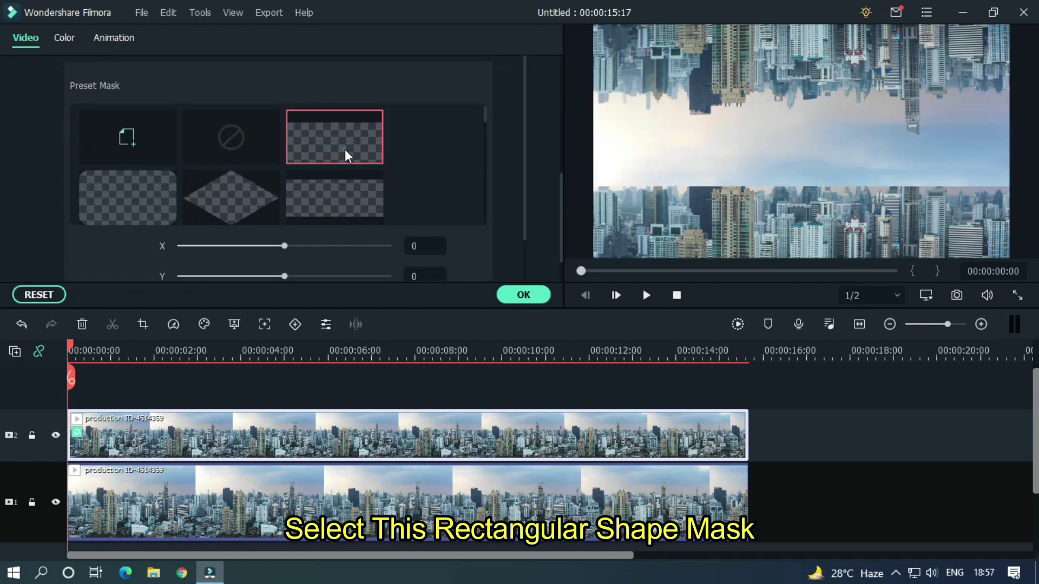
pyautogui.moveTo(525, 106); pyautogui.dragTo(496, 192)
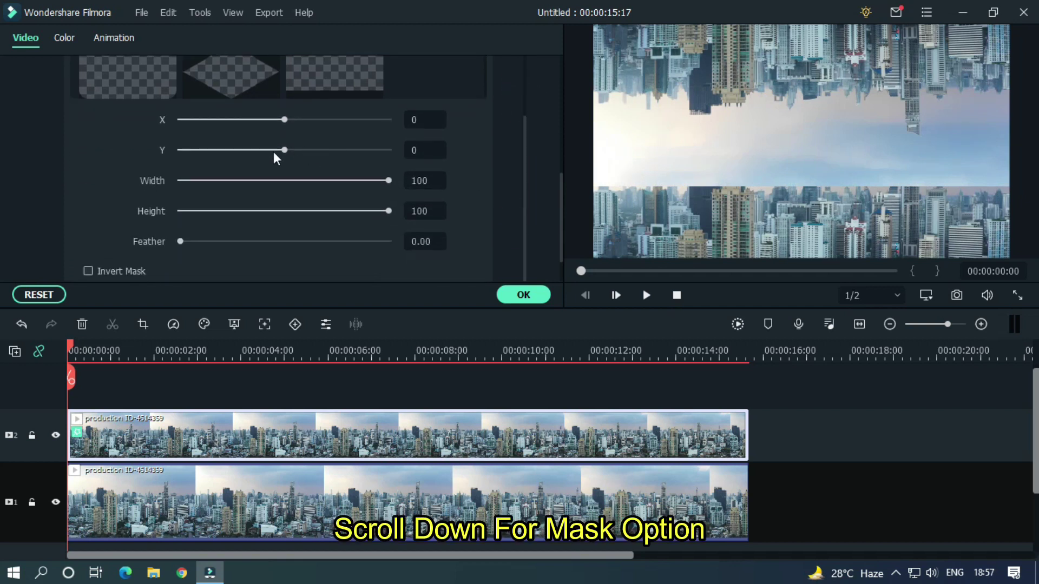
# - Set the rectangular mask's Y to 58 and feather to 100, then confirm
pyautogui.click(420, 150)
pyautogui.write('29')
pyautogui.press('Return')
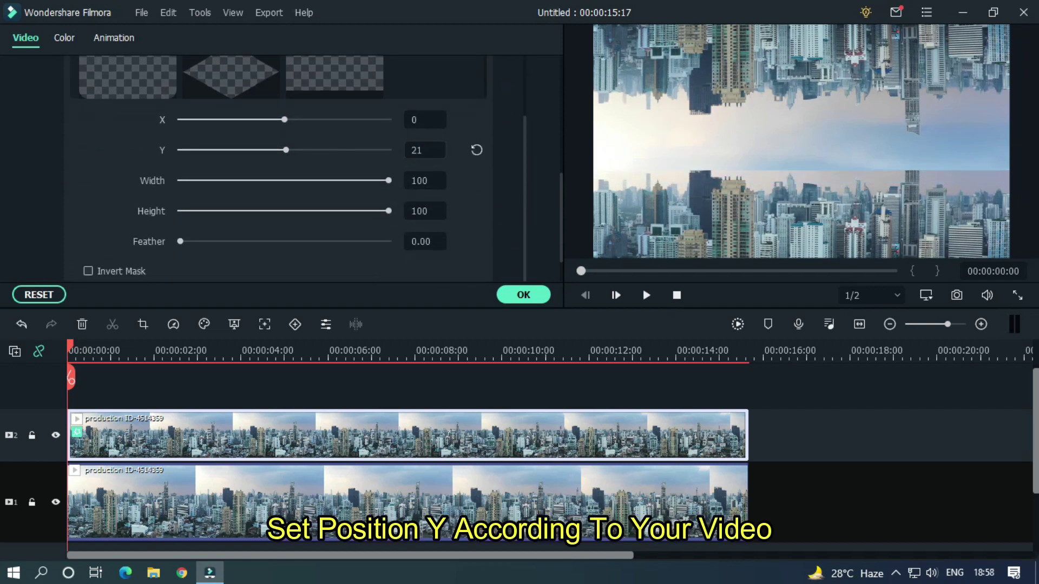
pyautogui.moveTo(288, 150); pyautogui.dragTo(289, 150)
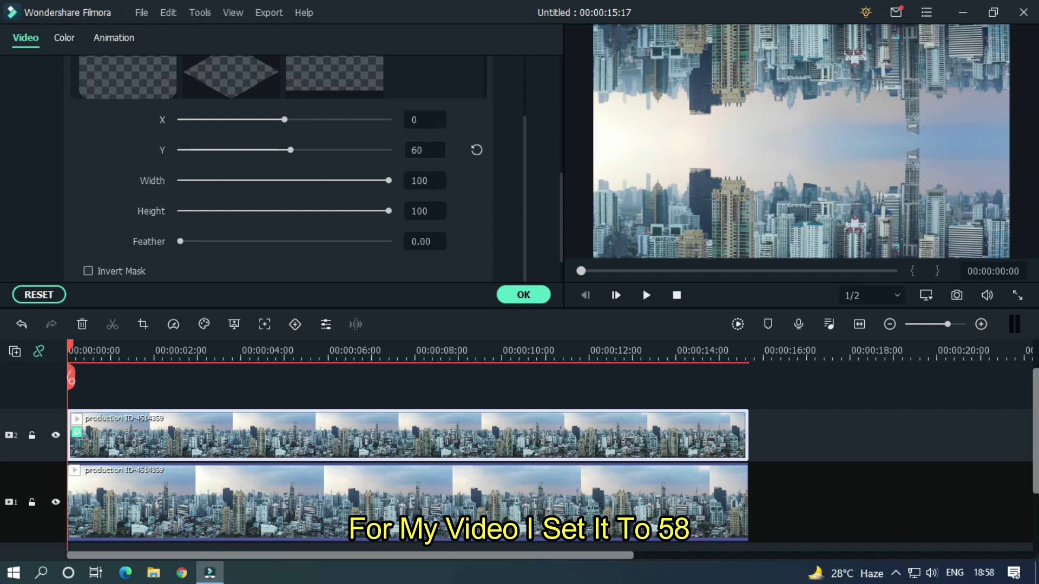
pyautogui.press('Up')
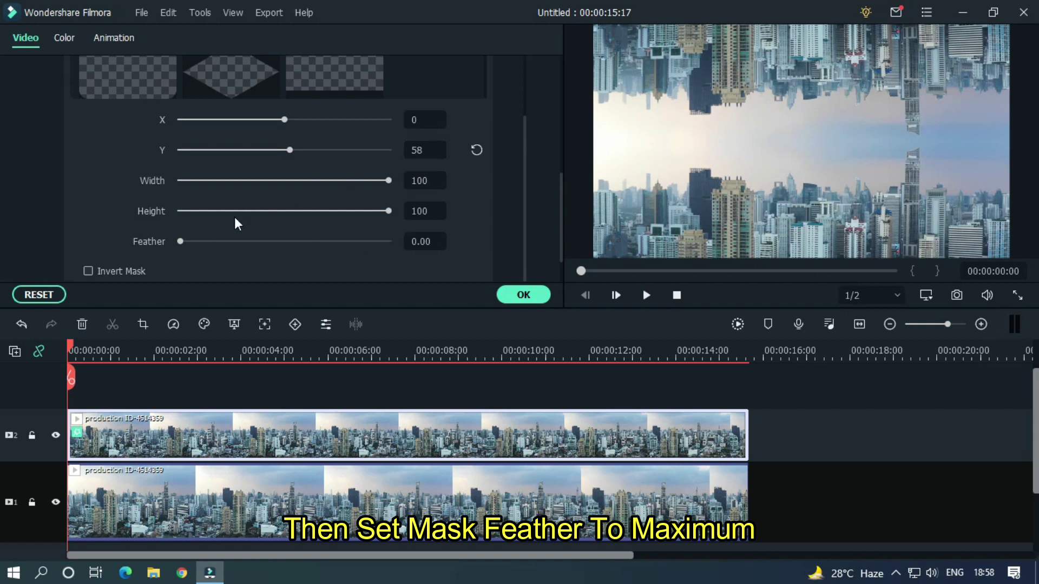
pyautogui.moveTo(181, 242); pyautogui.dragTo(284, 242)
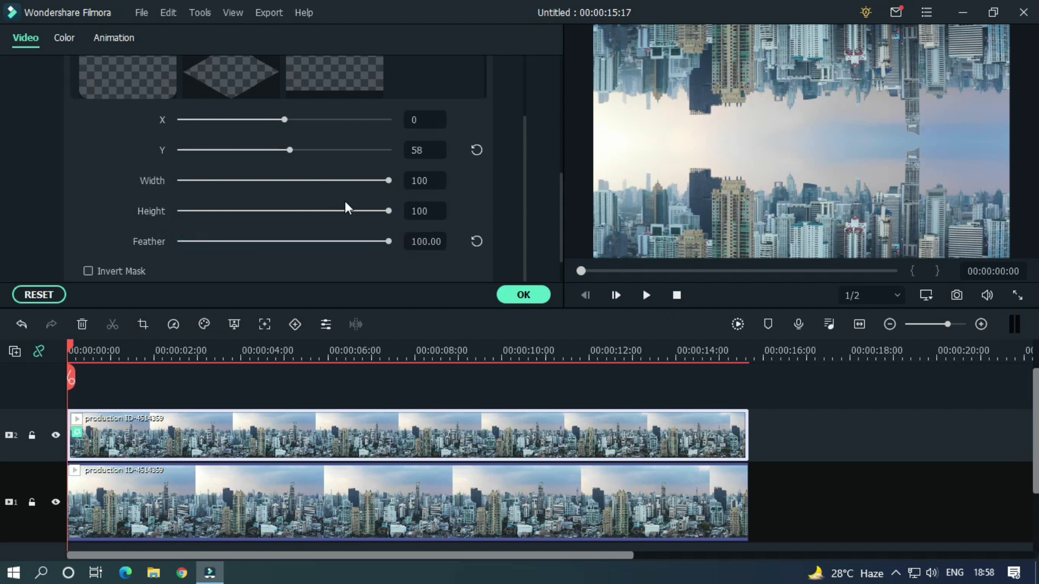
pyautogui.click(512, 297)
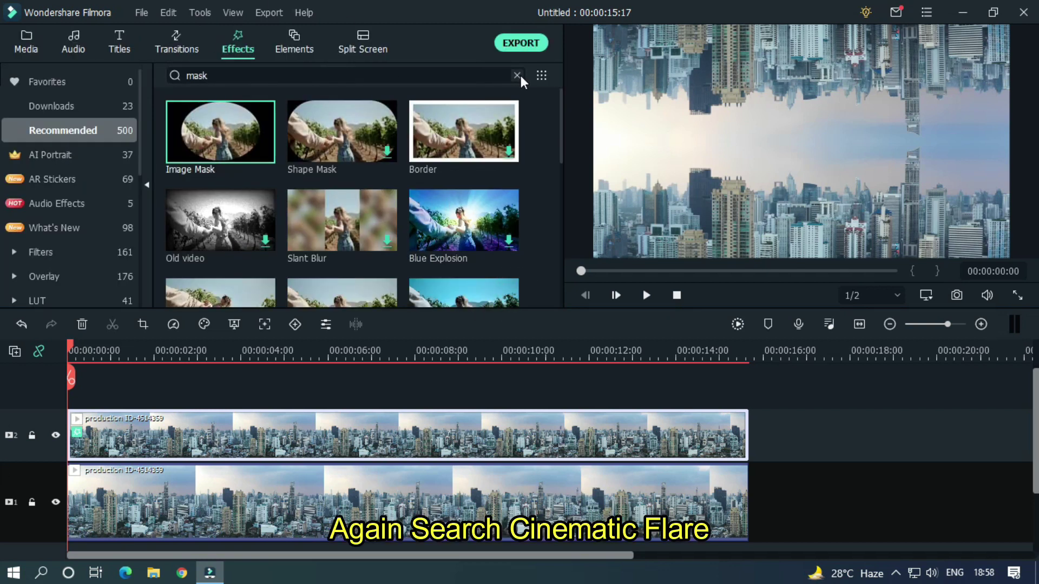
# - Add Cinematic Flares 4 on track 3, stretched to the full video length
pyautogui.click(517, 76)
pyautogui.click(325, 76)
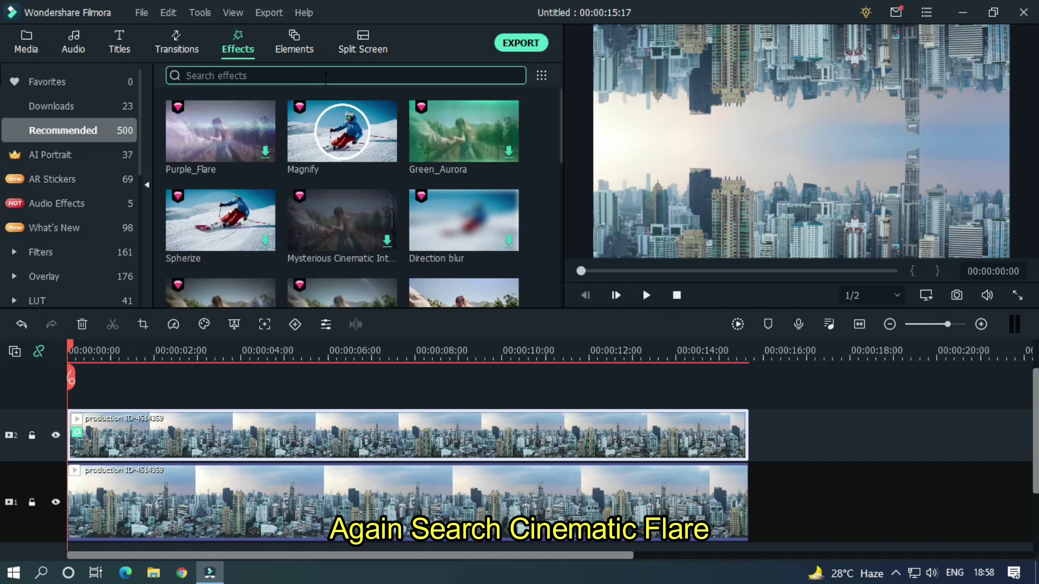
pyautogui.write('cinematic fla')
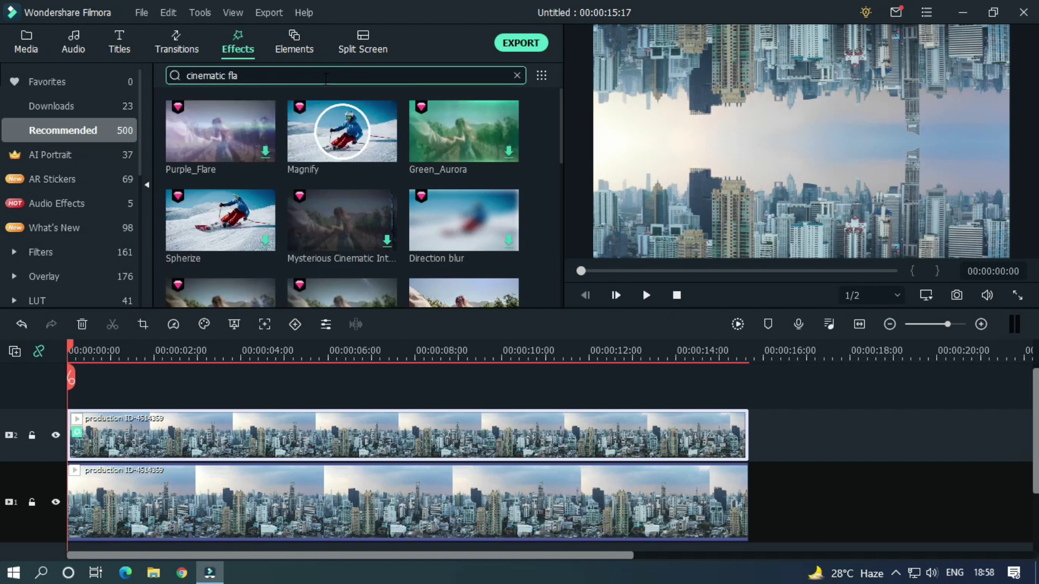
pyautogui.write('res')
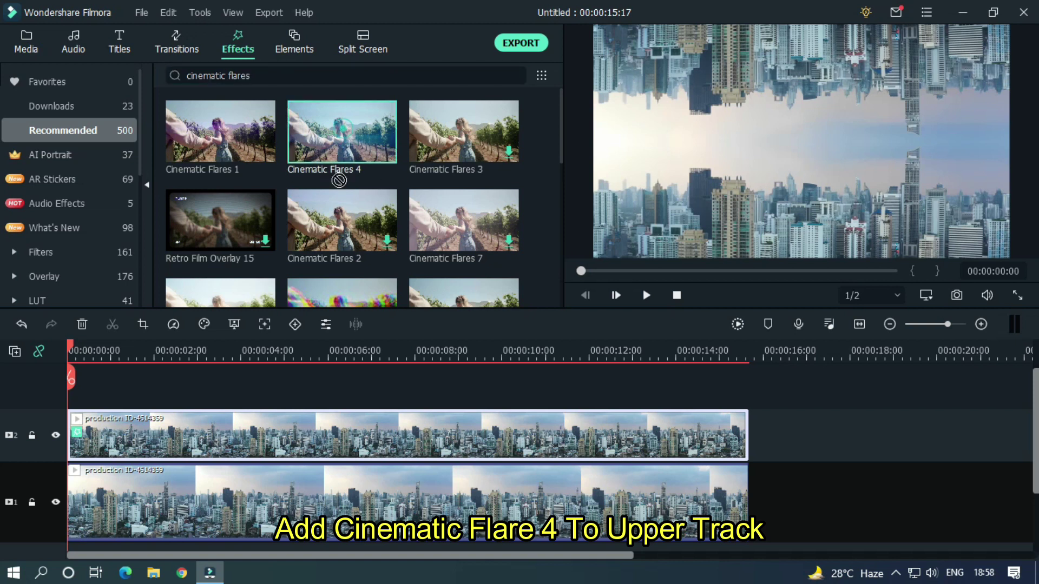
pyautogui.moveTo(338, 180); pyautogui.dragTo(303, 390)
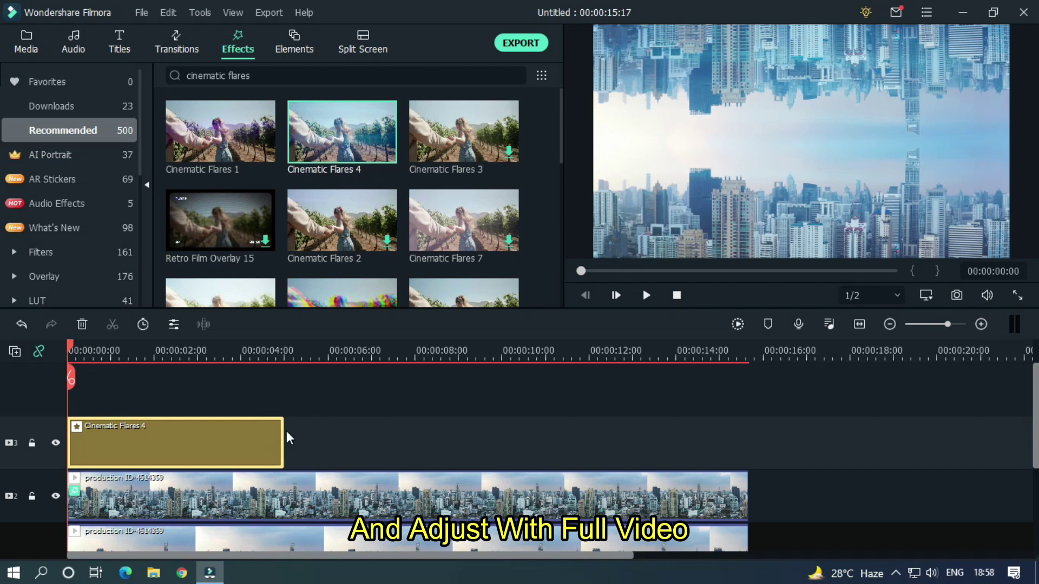
pyautogui.moveTo(288, 435); pyautogui.dragTo(747, 435)
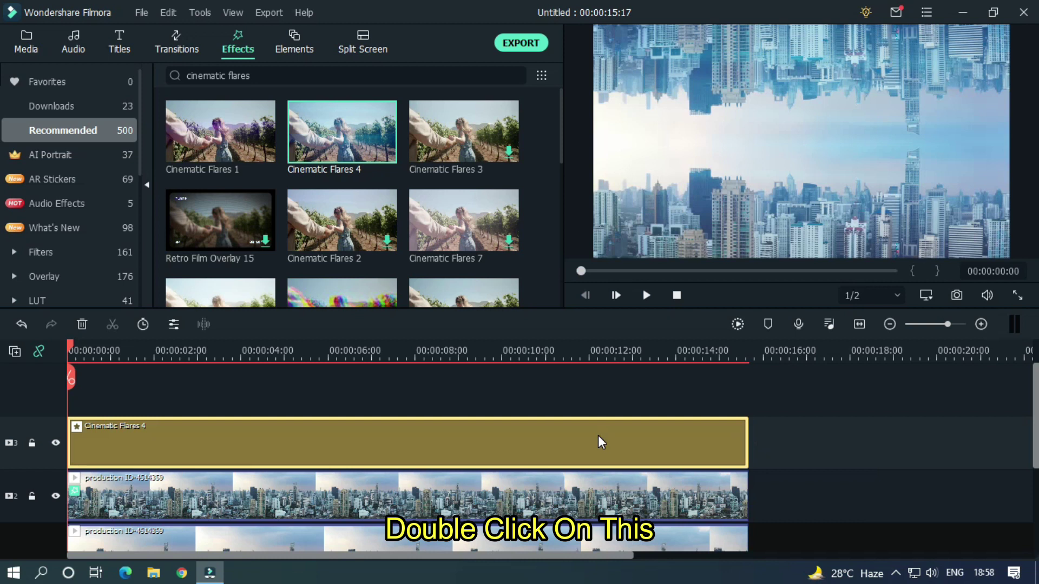
# - Set the Cinematic Flares 4 overlay's Alpha to 50 and confirm
pyautogui.doubleClick(599, 438)
pyautogui.doubleClick(442, 112)
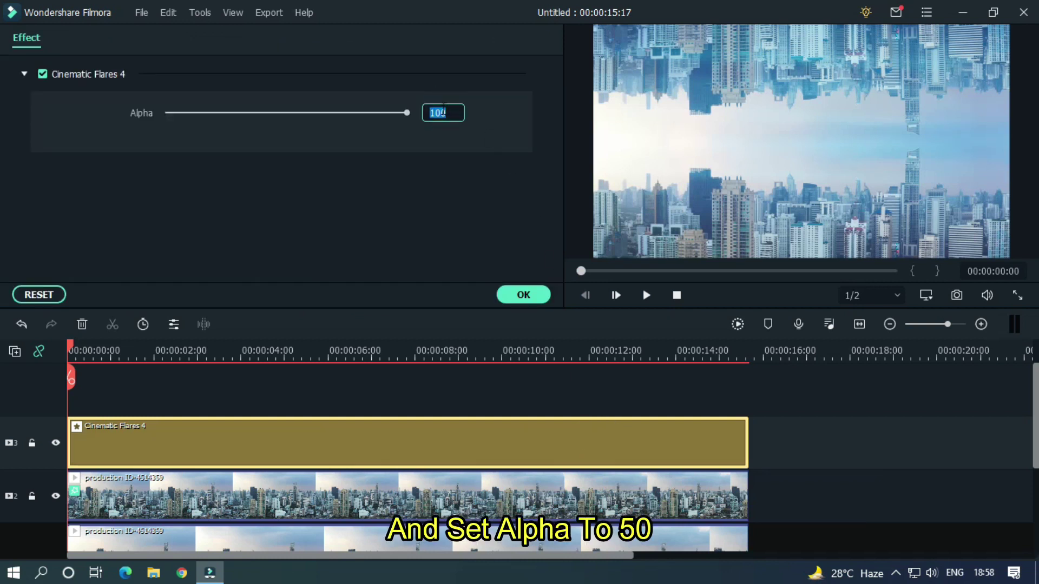
pyautogui.write('50')
pyautogui.press('Return')
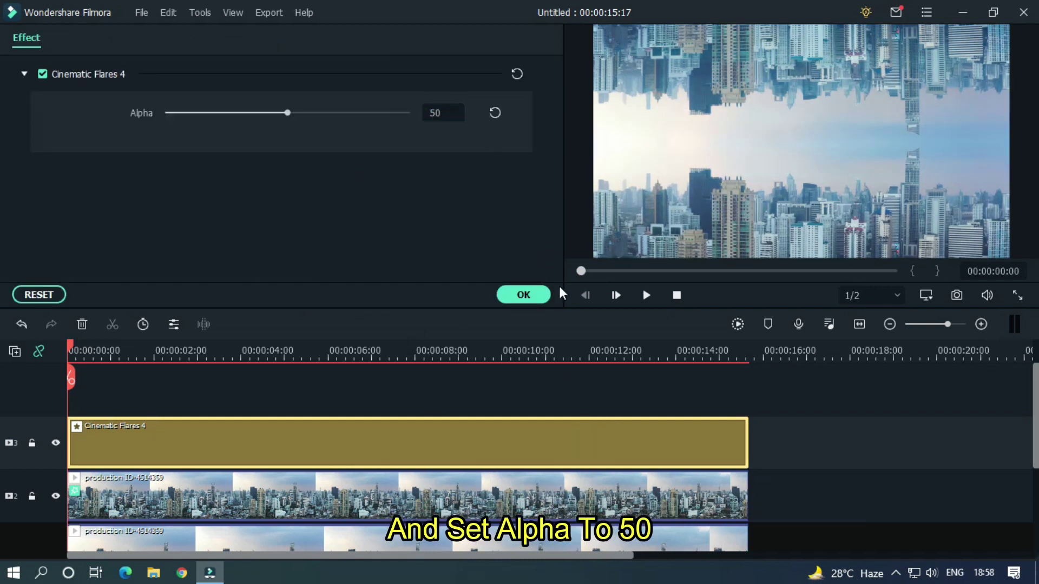
pyautogui.click(542, 295)
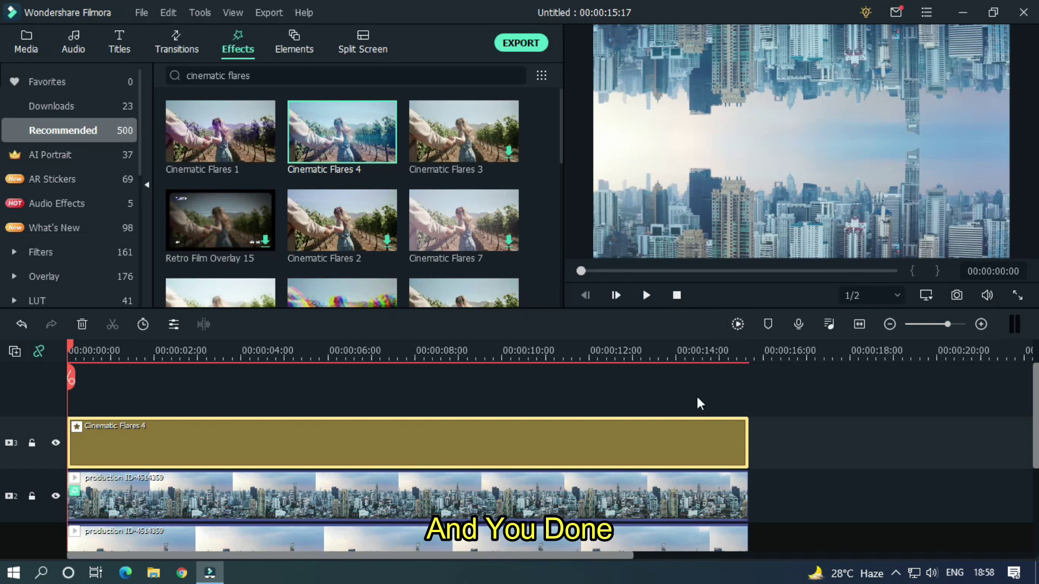
# - Zoom out the timeline, render a preview, and play back the mirrored city composite with flares
pyautogui.moveTo(692, 359); pyautogui.dragTo(710, 345)
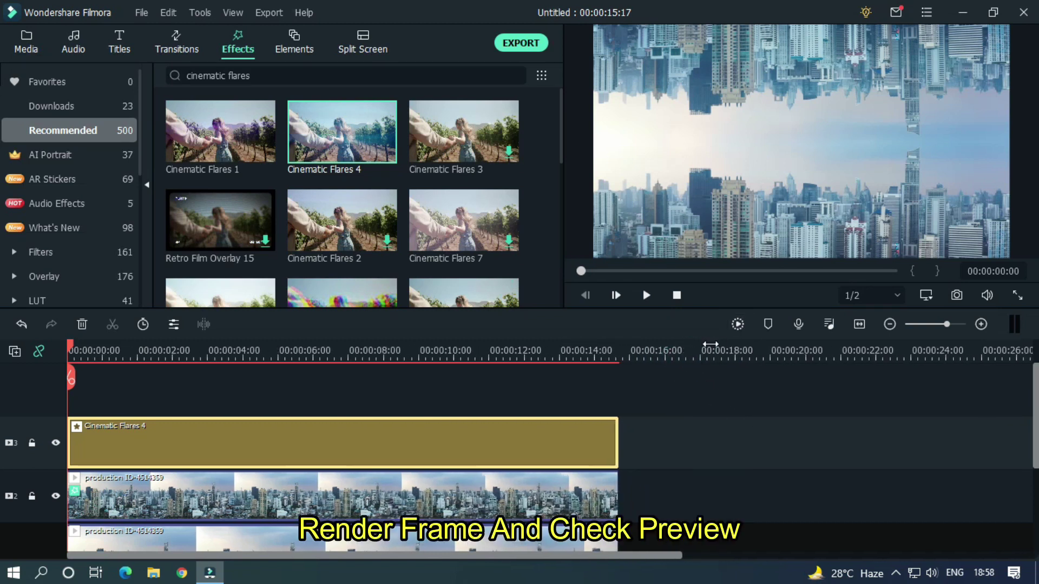
pyautogui.click(738, 325)
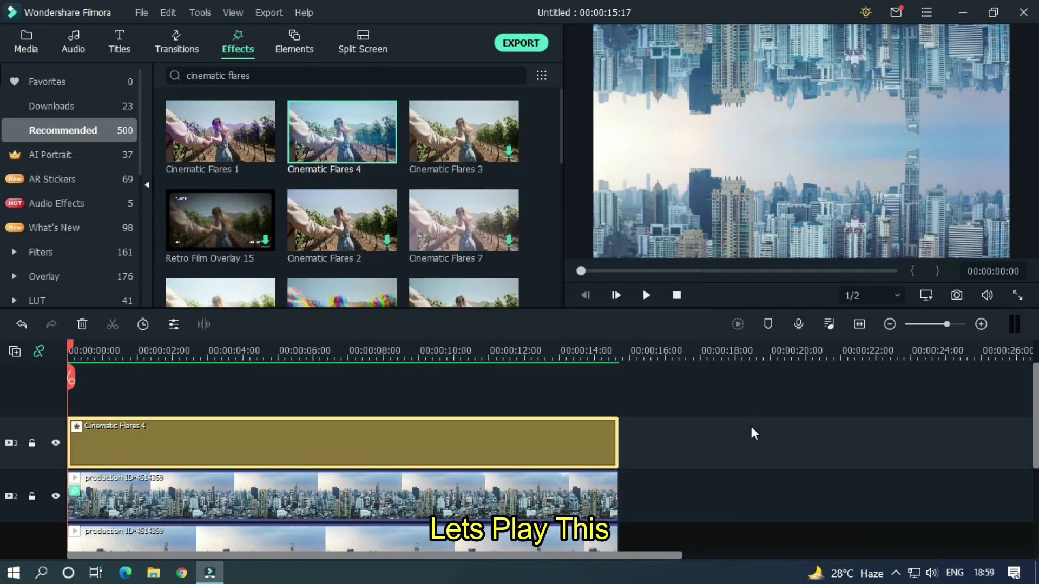
pyautogui.press('space')
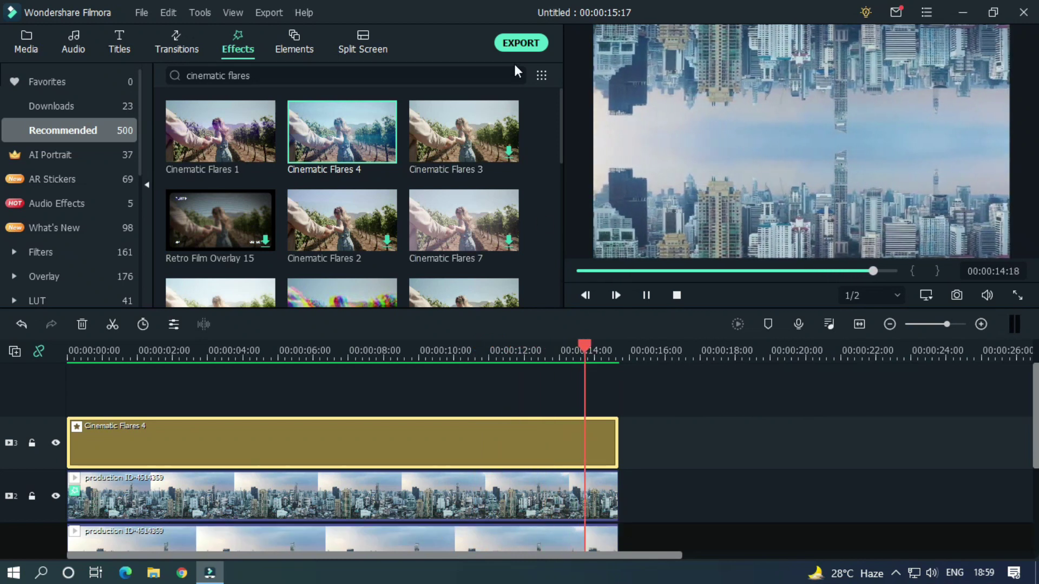
# - Open the export settings and name the MP4 output "Building Mirror"
pyautogui.click(521, 44)
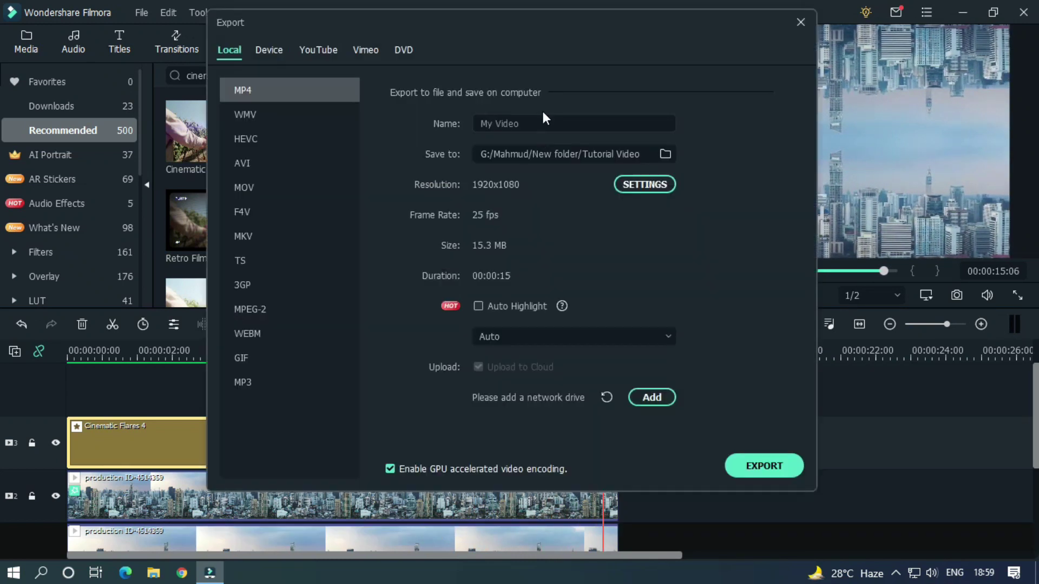
pyautogui.write('Building Mirror')
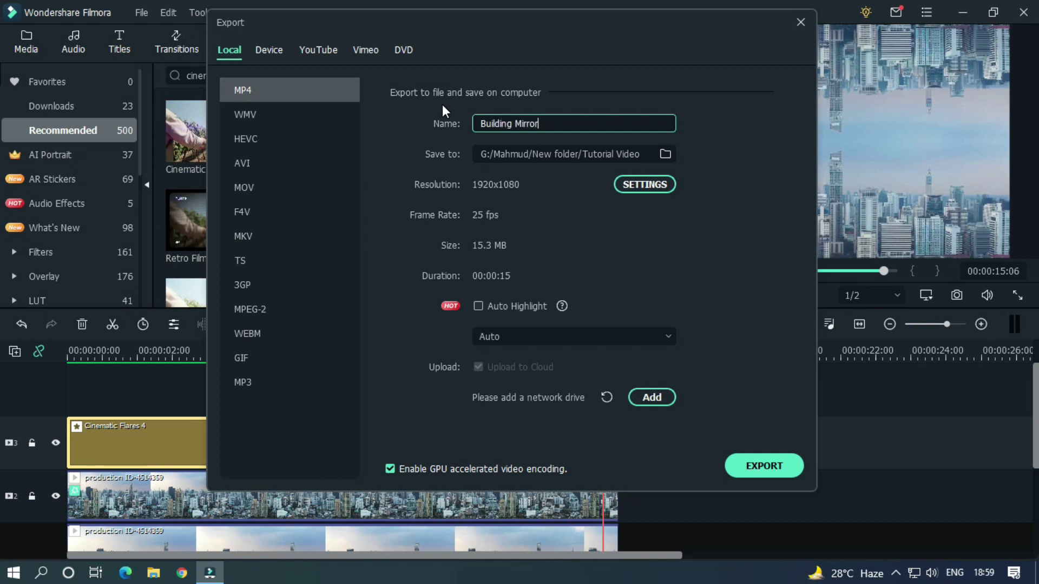